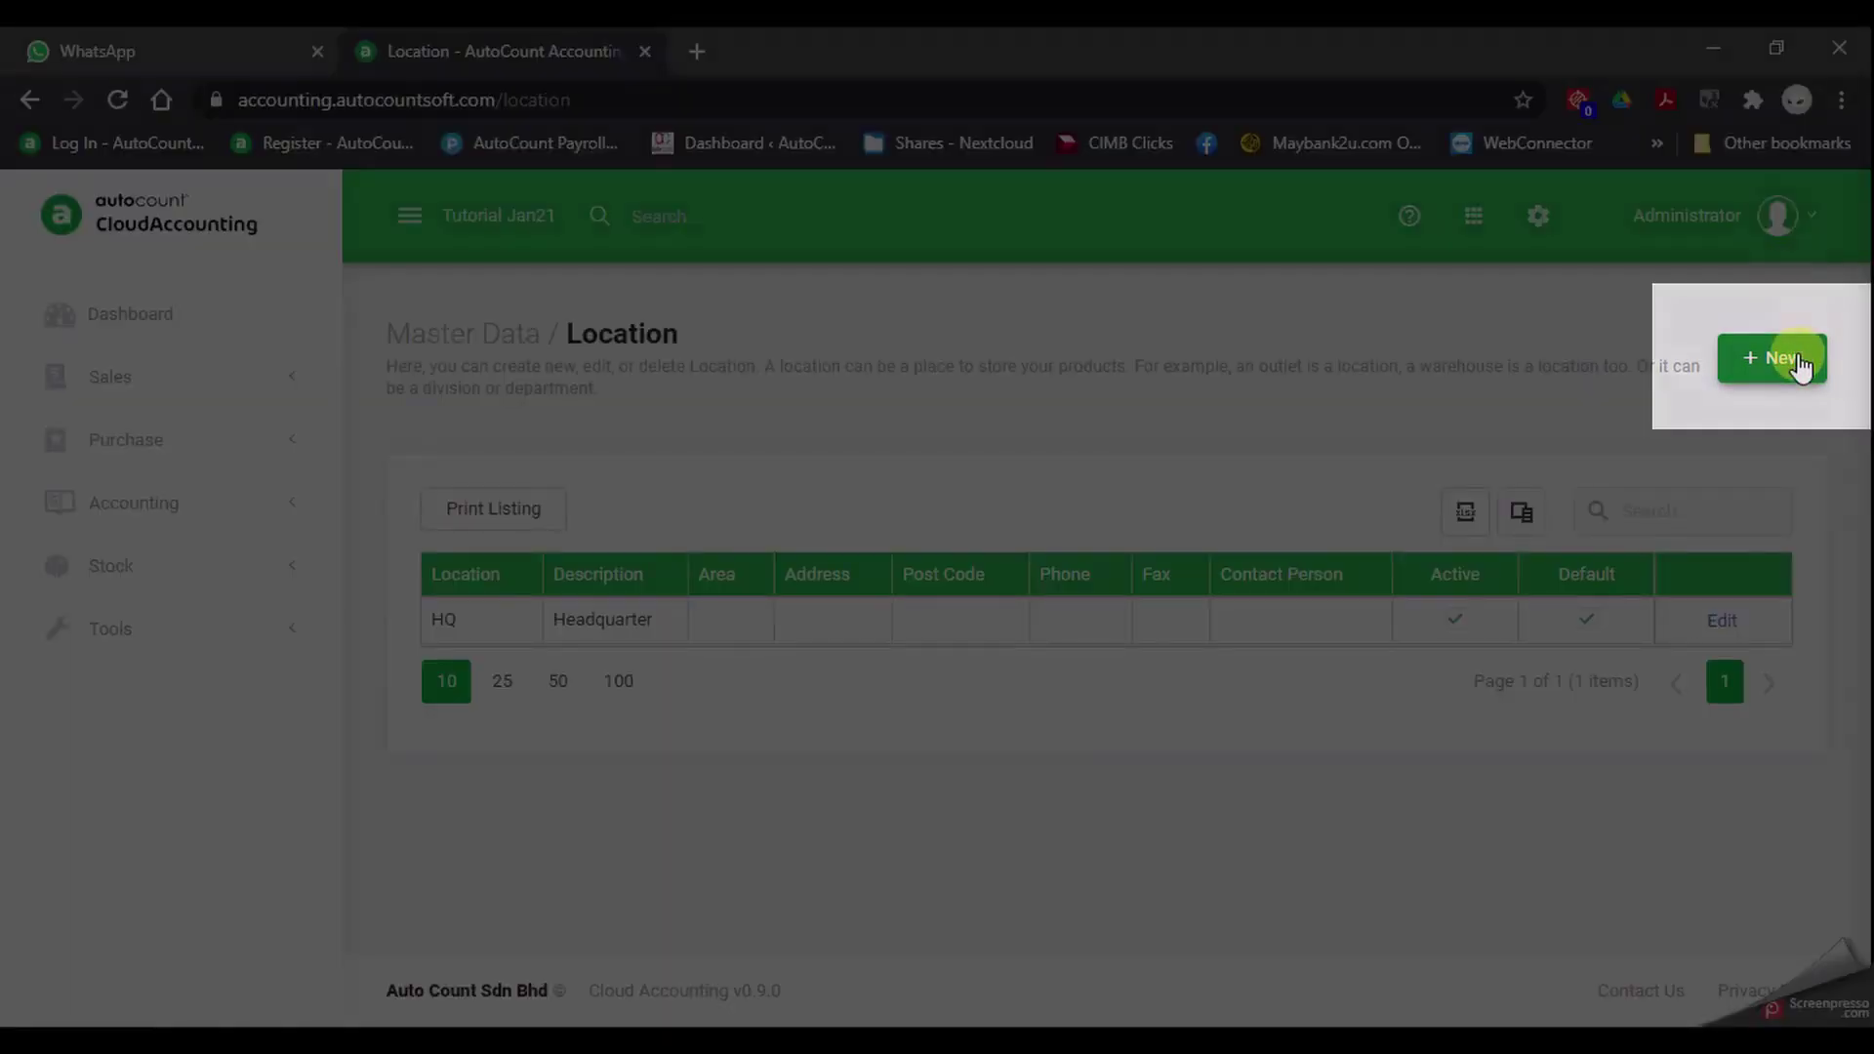
Create a new location BRANCH-01 and give it the description BRANCH-01.
{"action": "left_click", "coordinate": [1797, 359]}
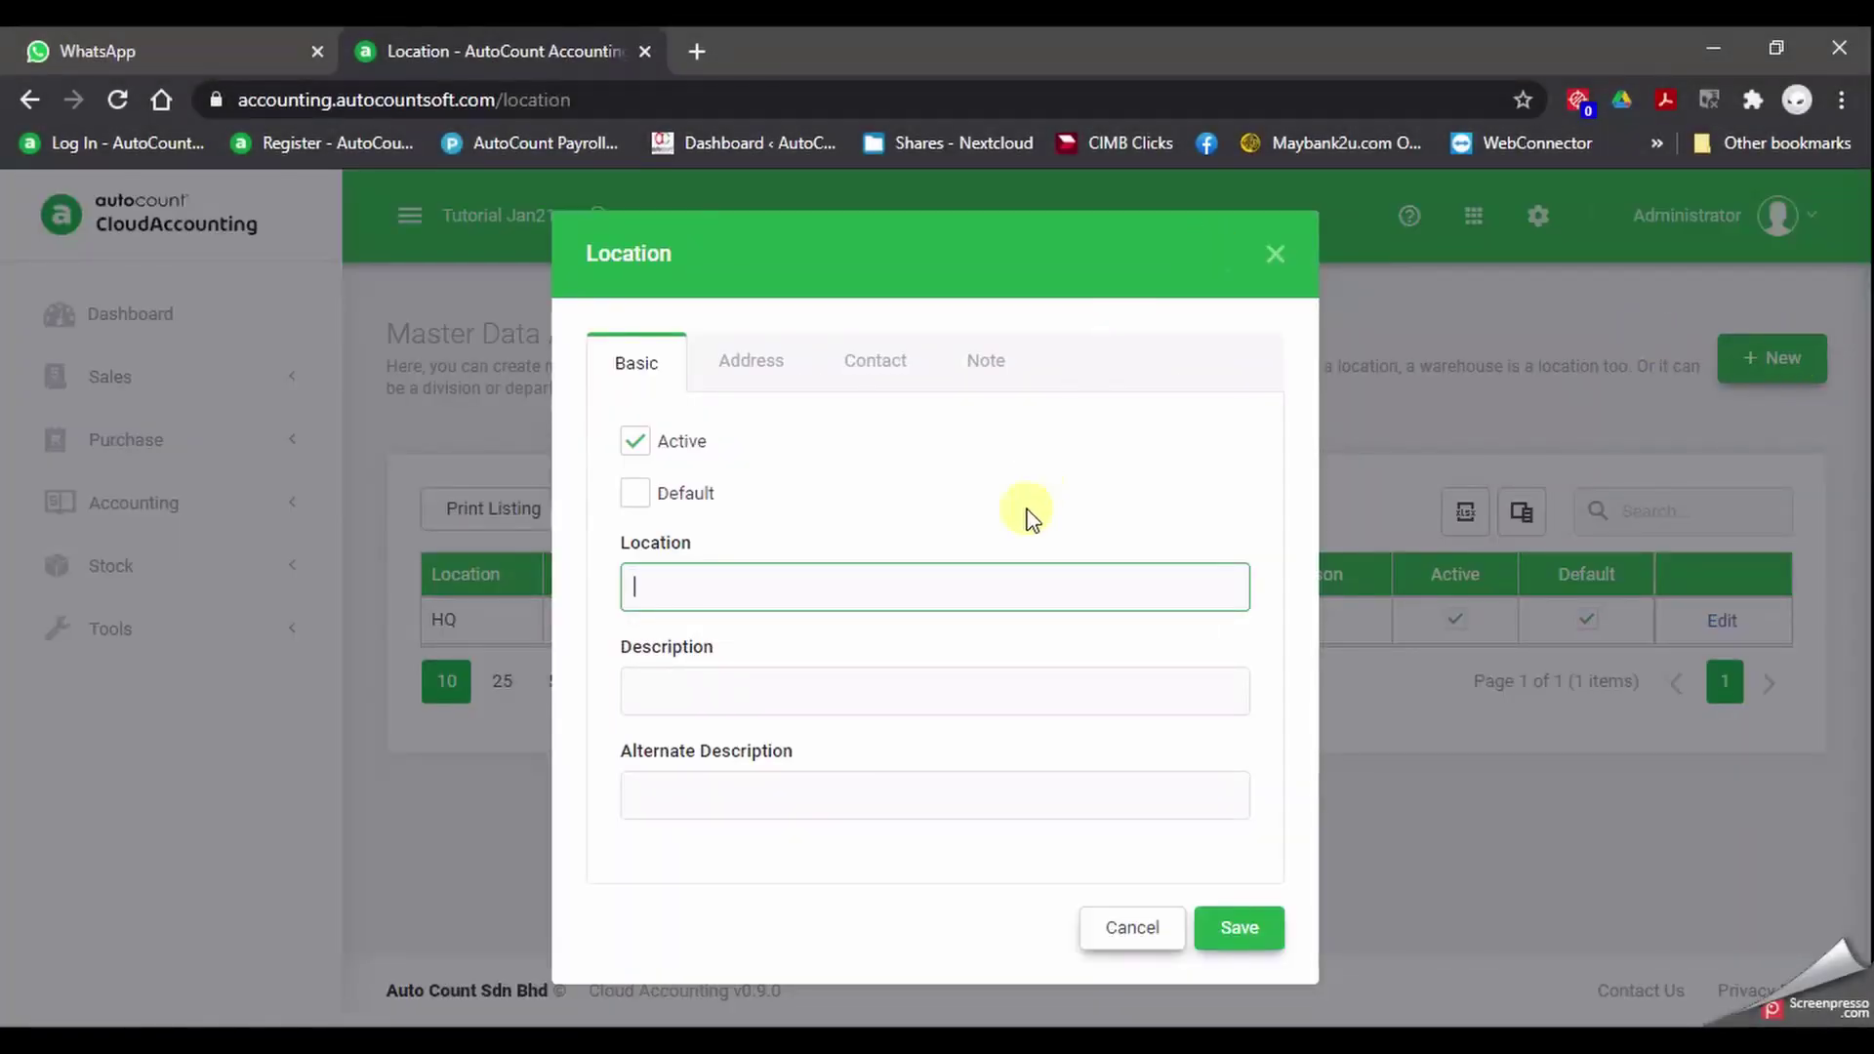
{"action": "type", "text": "BRANCH-01"}
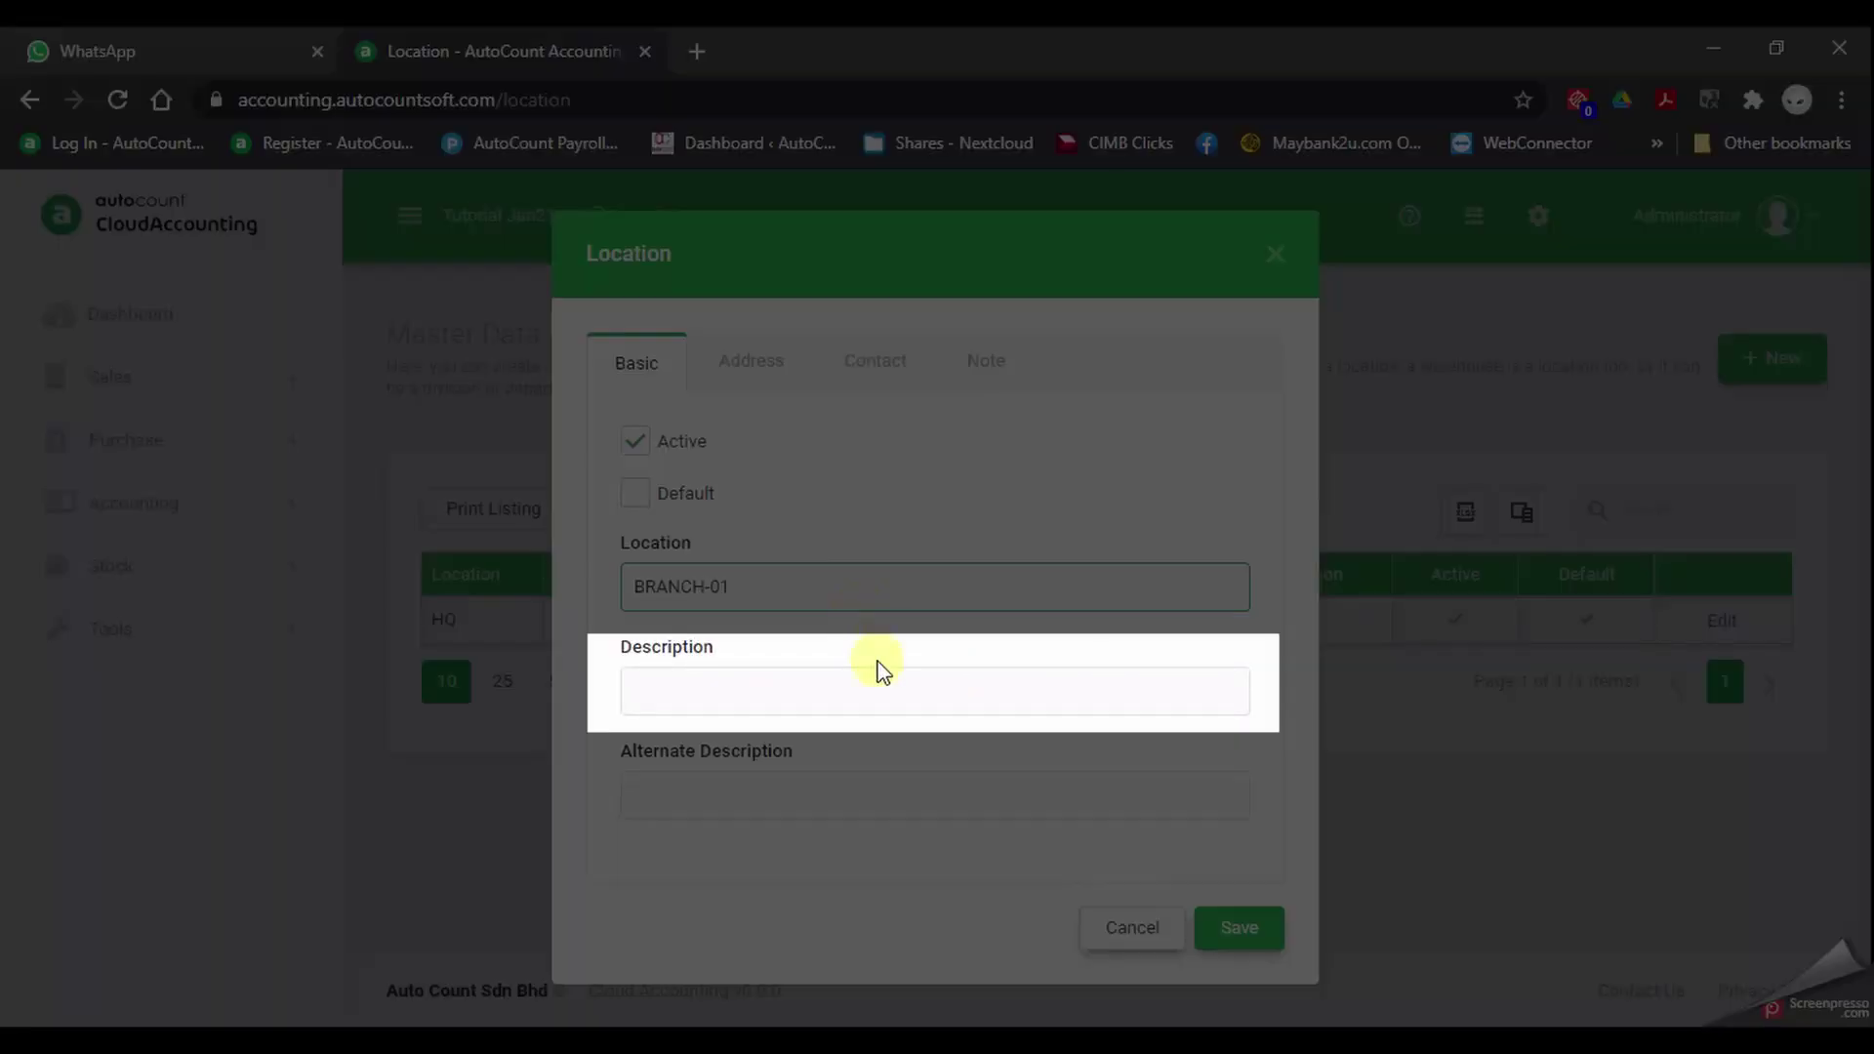
{"action": "left_click", "coordinate": [881, 675]}
{"action": "type", "text": "BRANCH"}
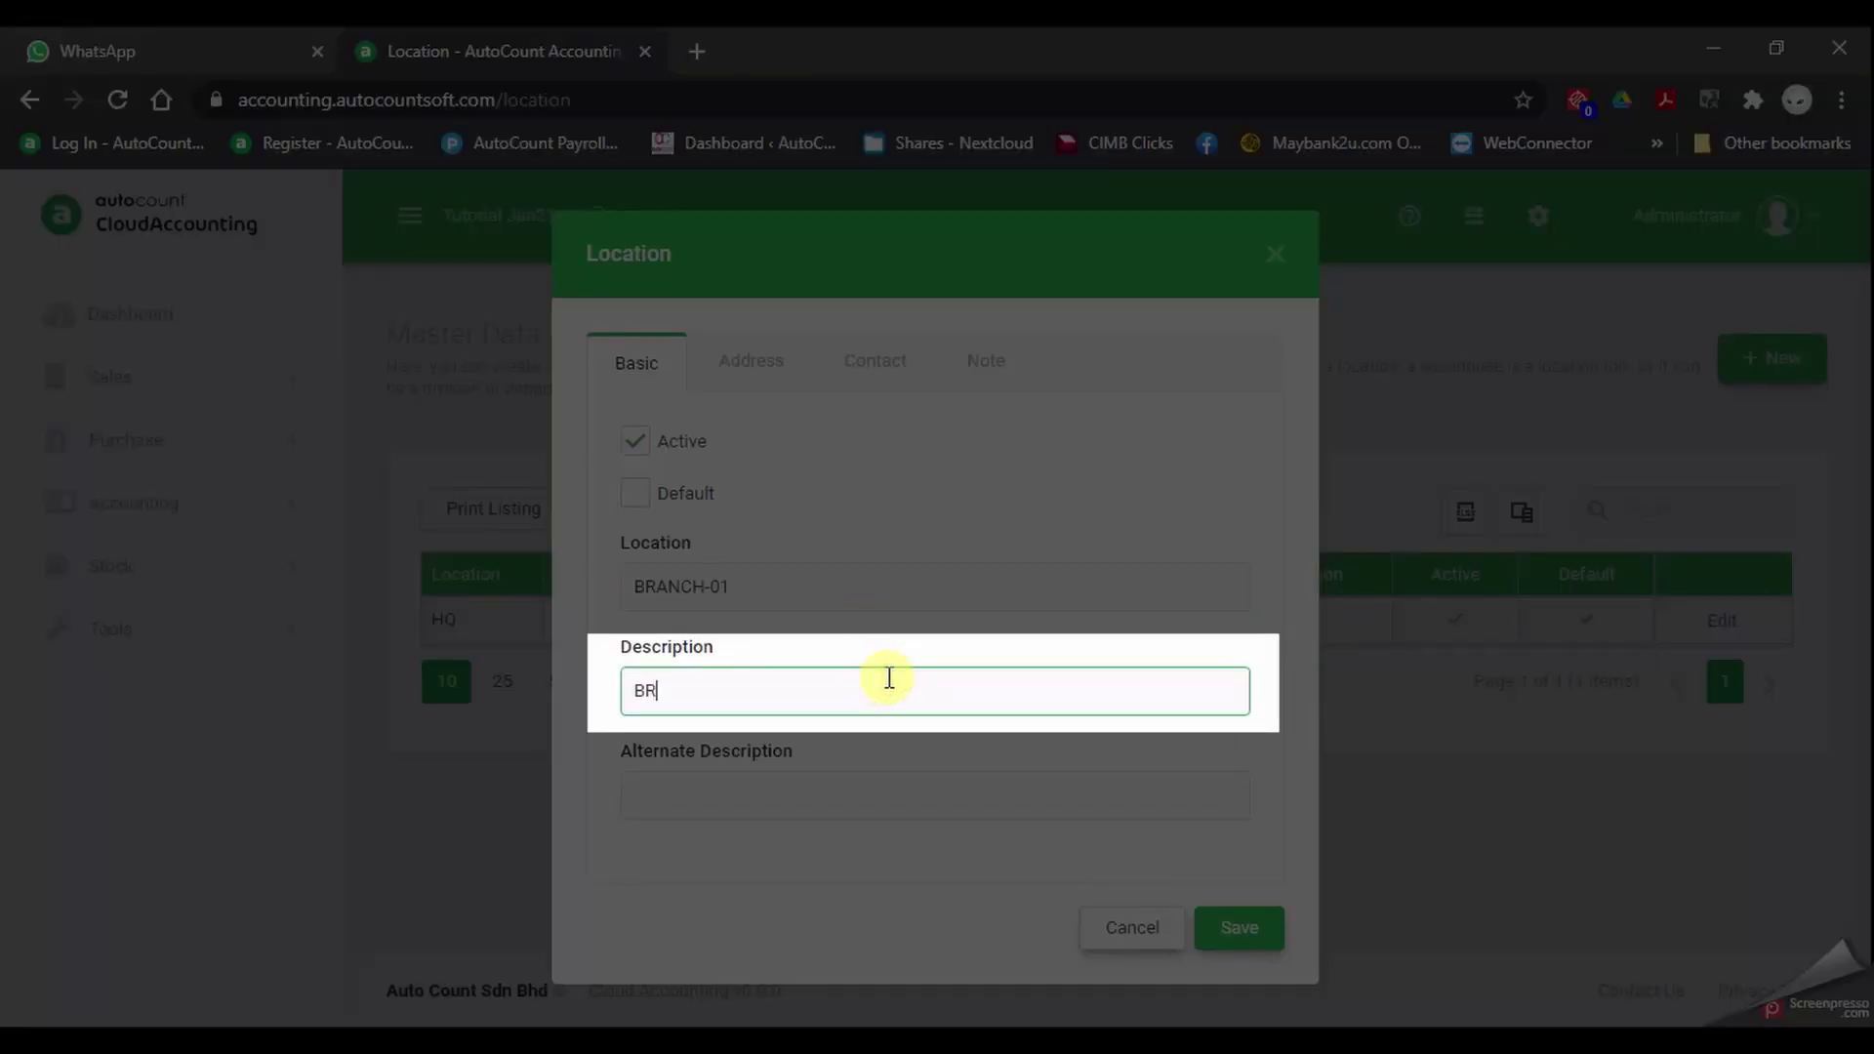
{"action": "type", "text": "-01"}
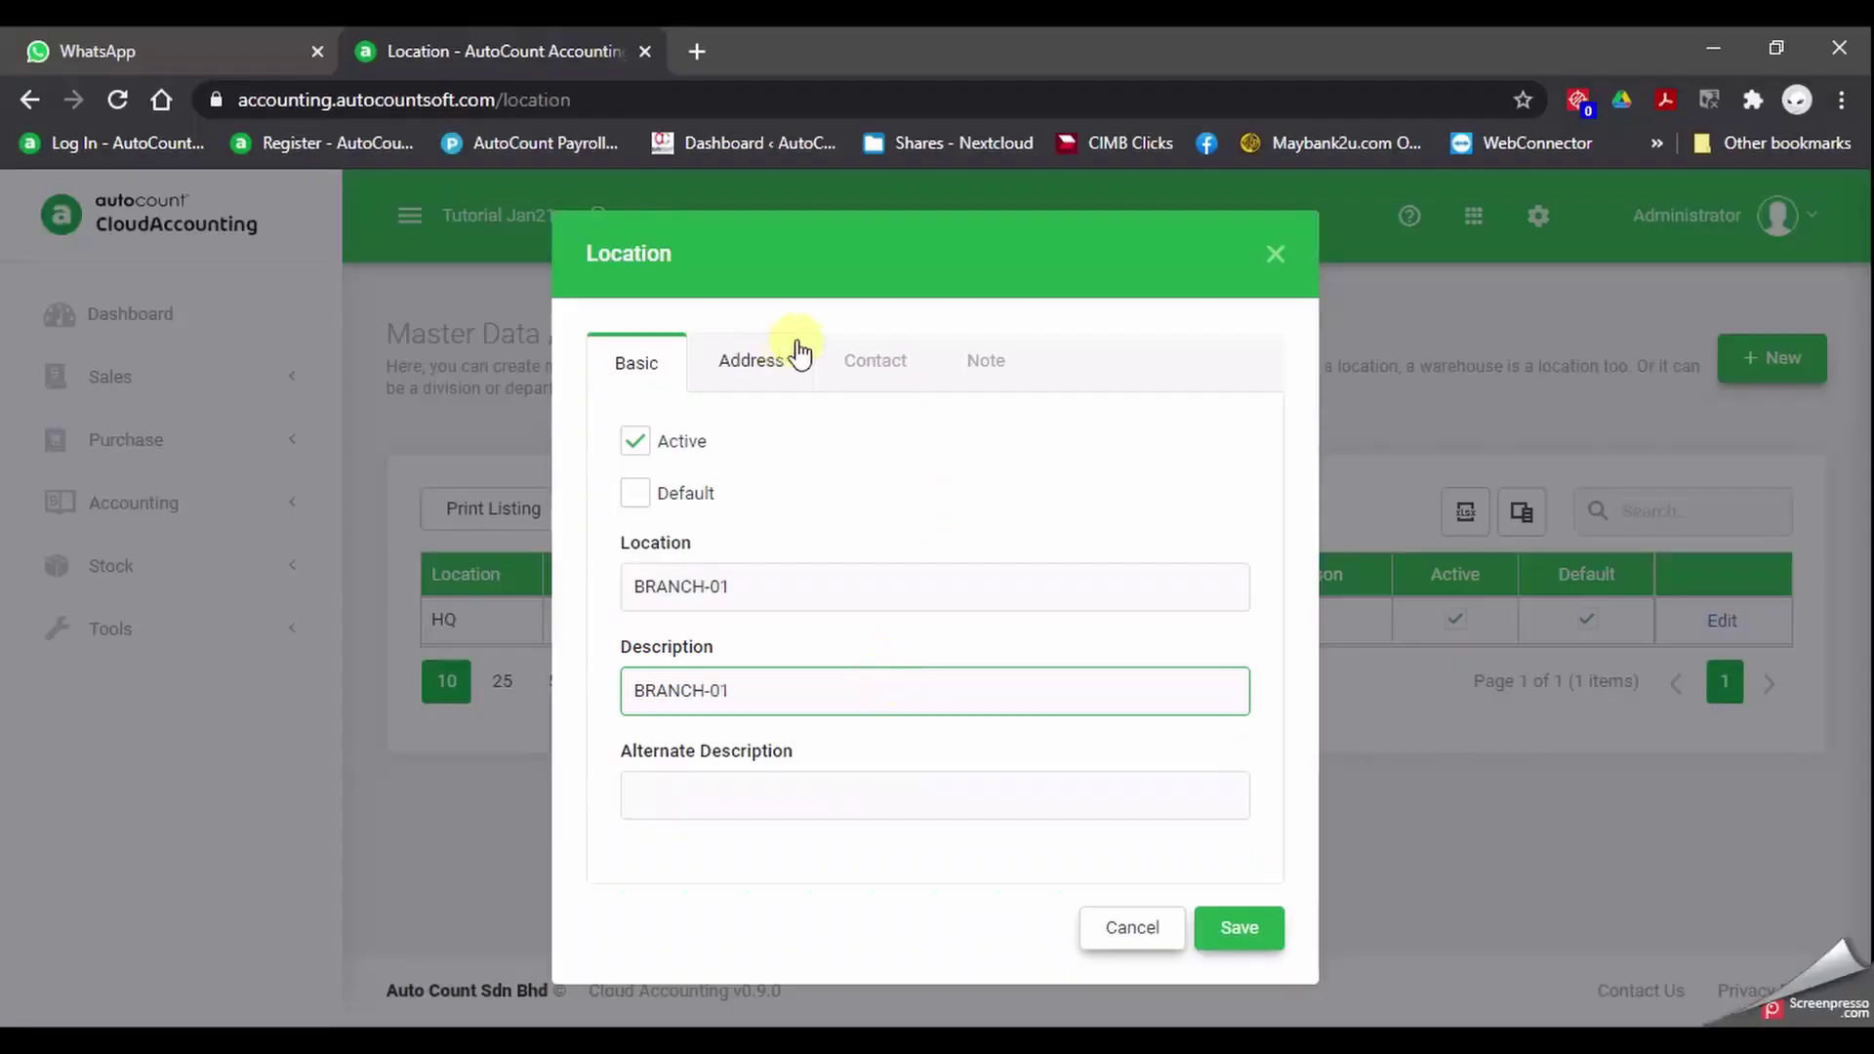
Look through the new location's address, contact and note details, then save the location.
{"action": "left_click", "coordinate": [751, 380]}
{"action": "left_click", "coordinate": [896, 388]}
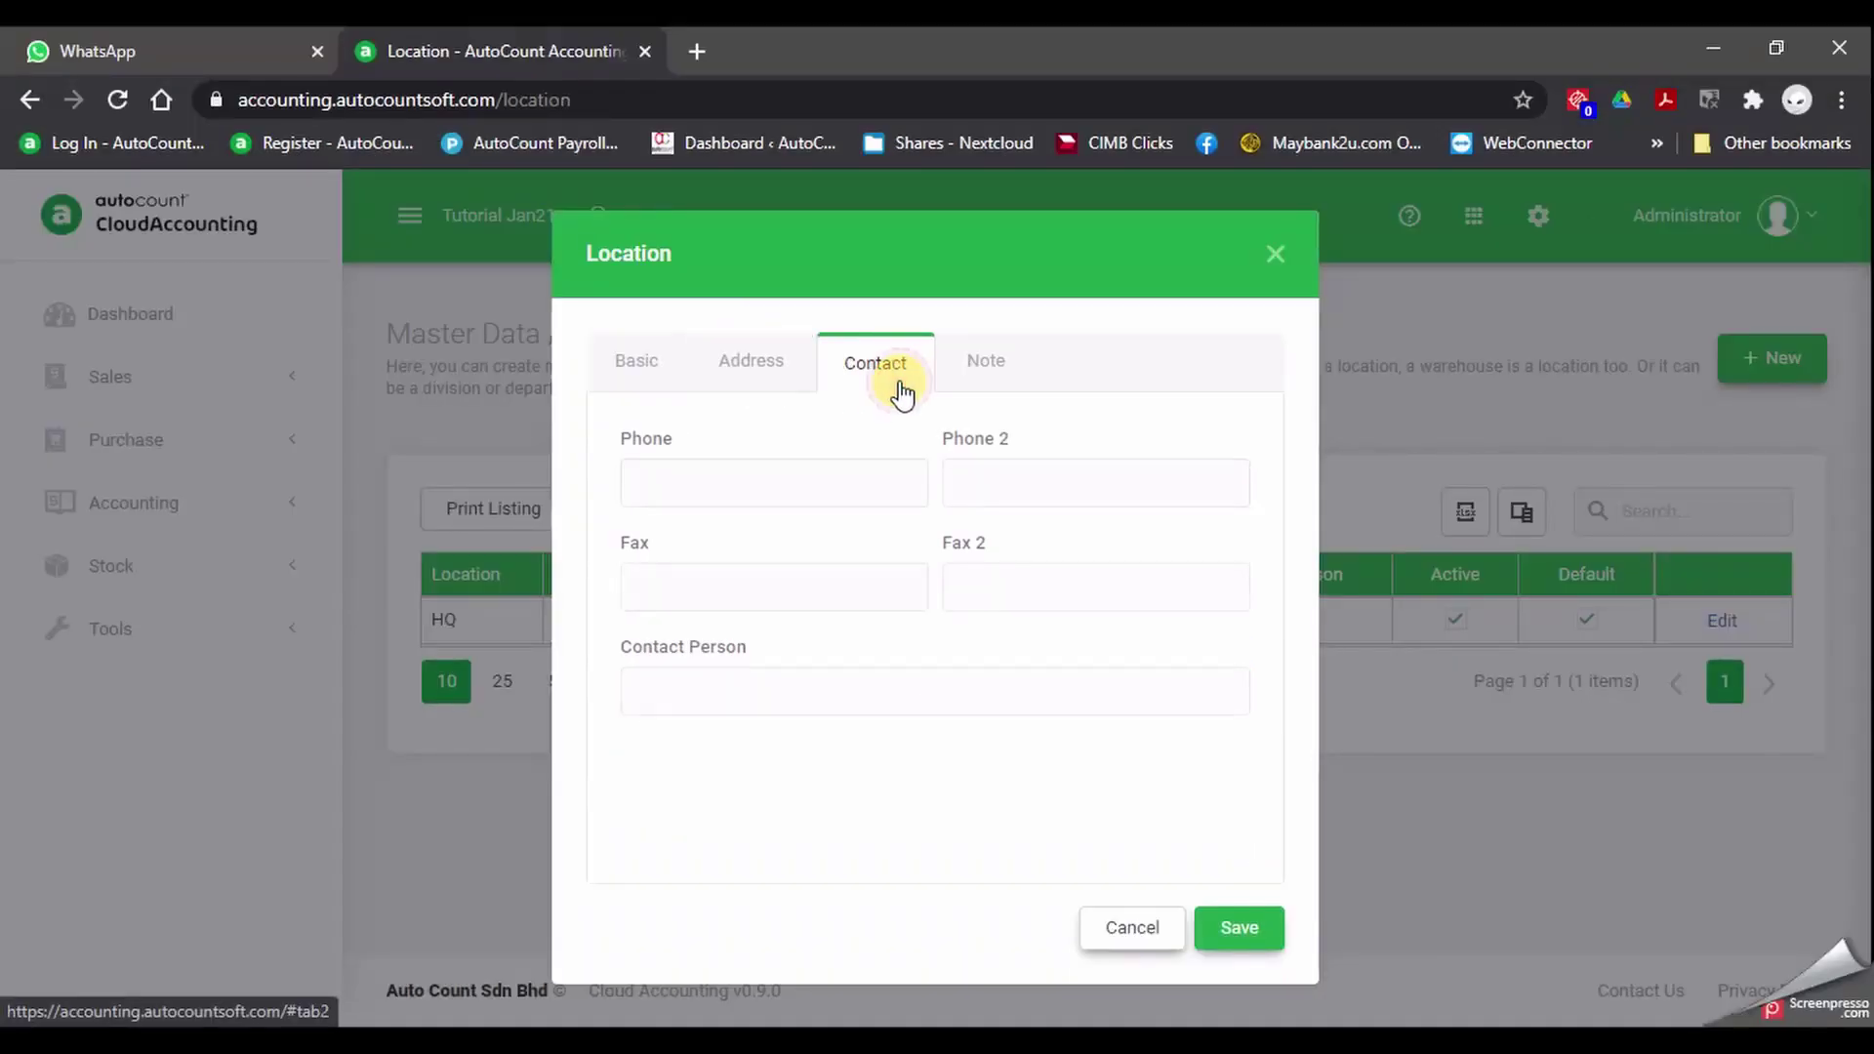
{"action": "left_click", "coordinate": [996, 371]}
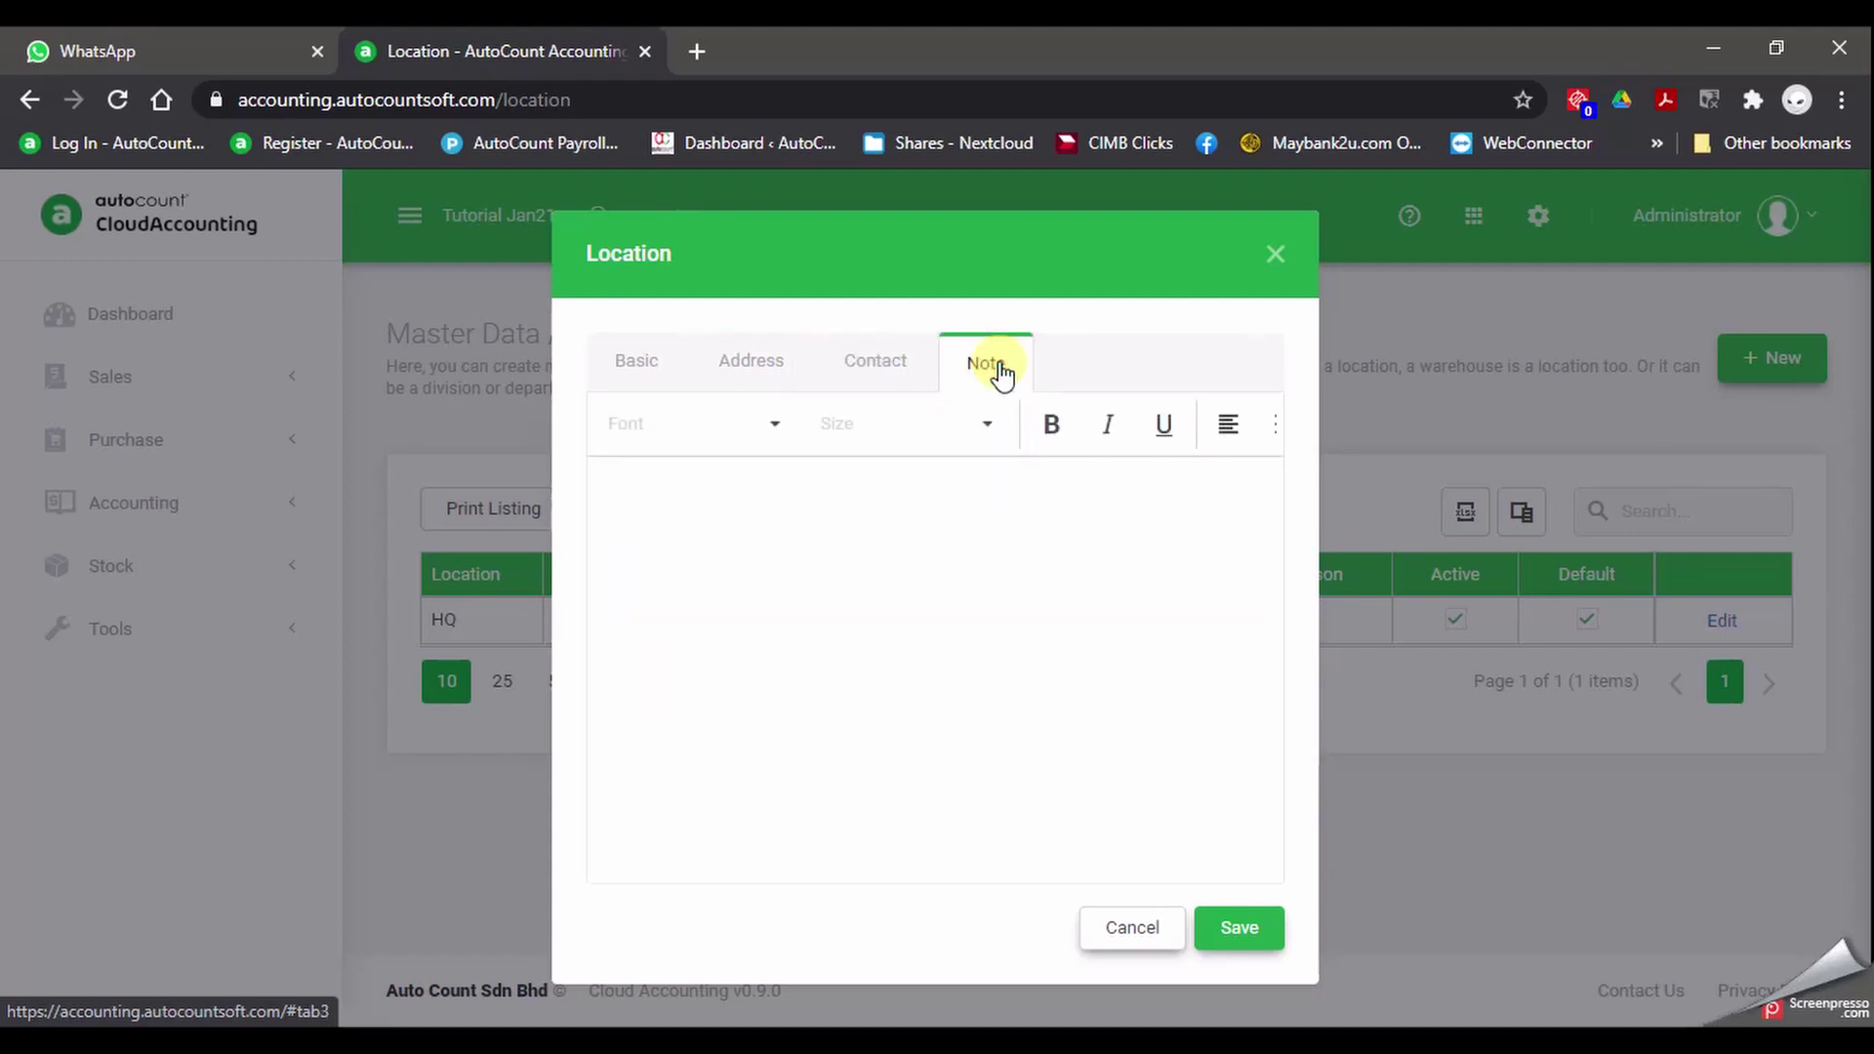
{"action": "left_click", "coordinate": [633, 372]}
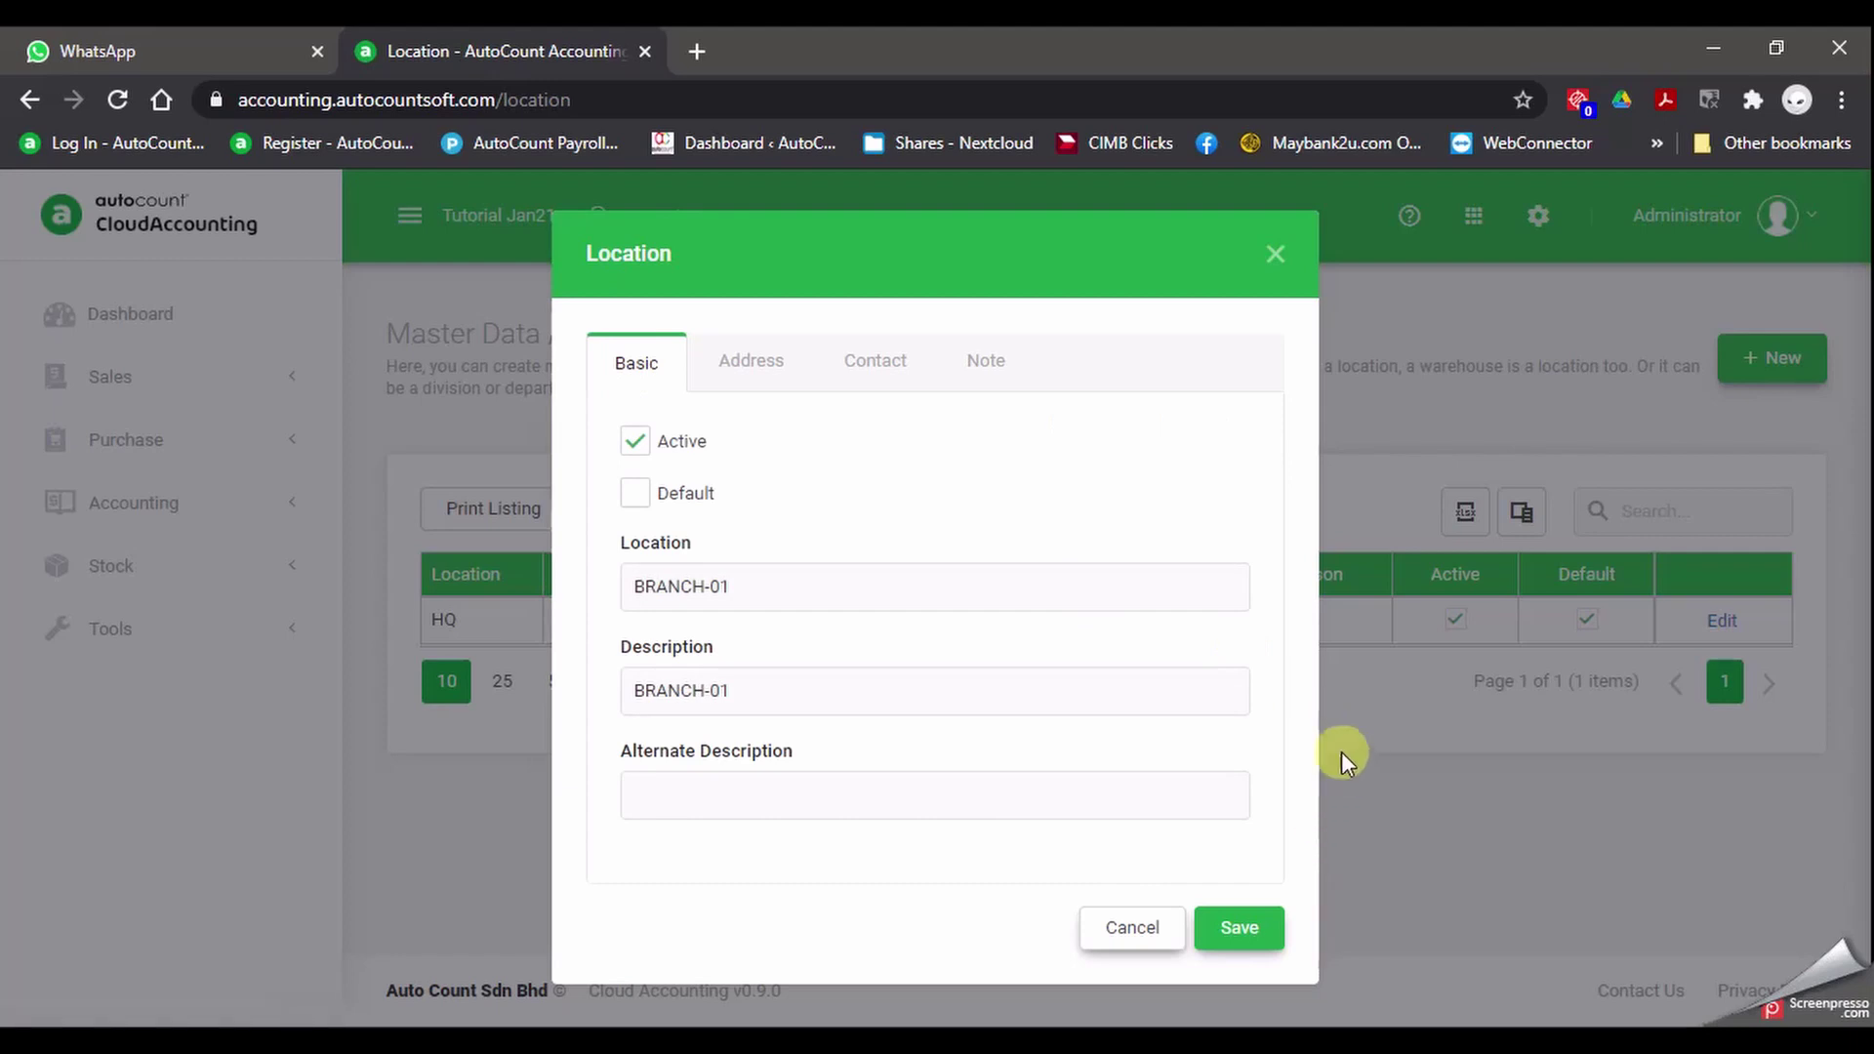
{"action": "left_click", "coordinate": [1267, 929]}
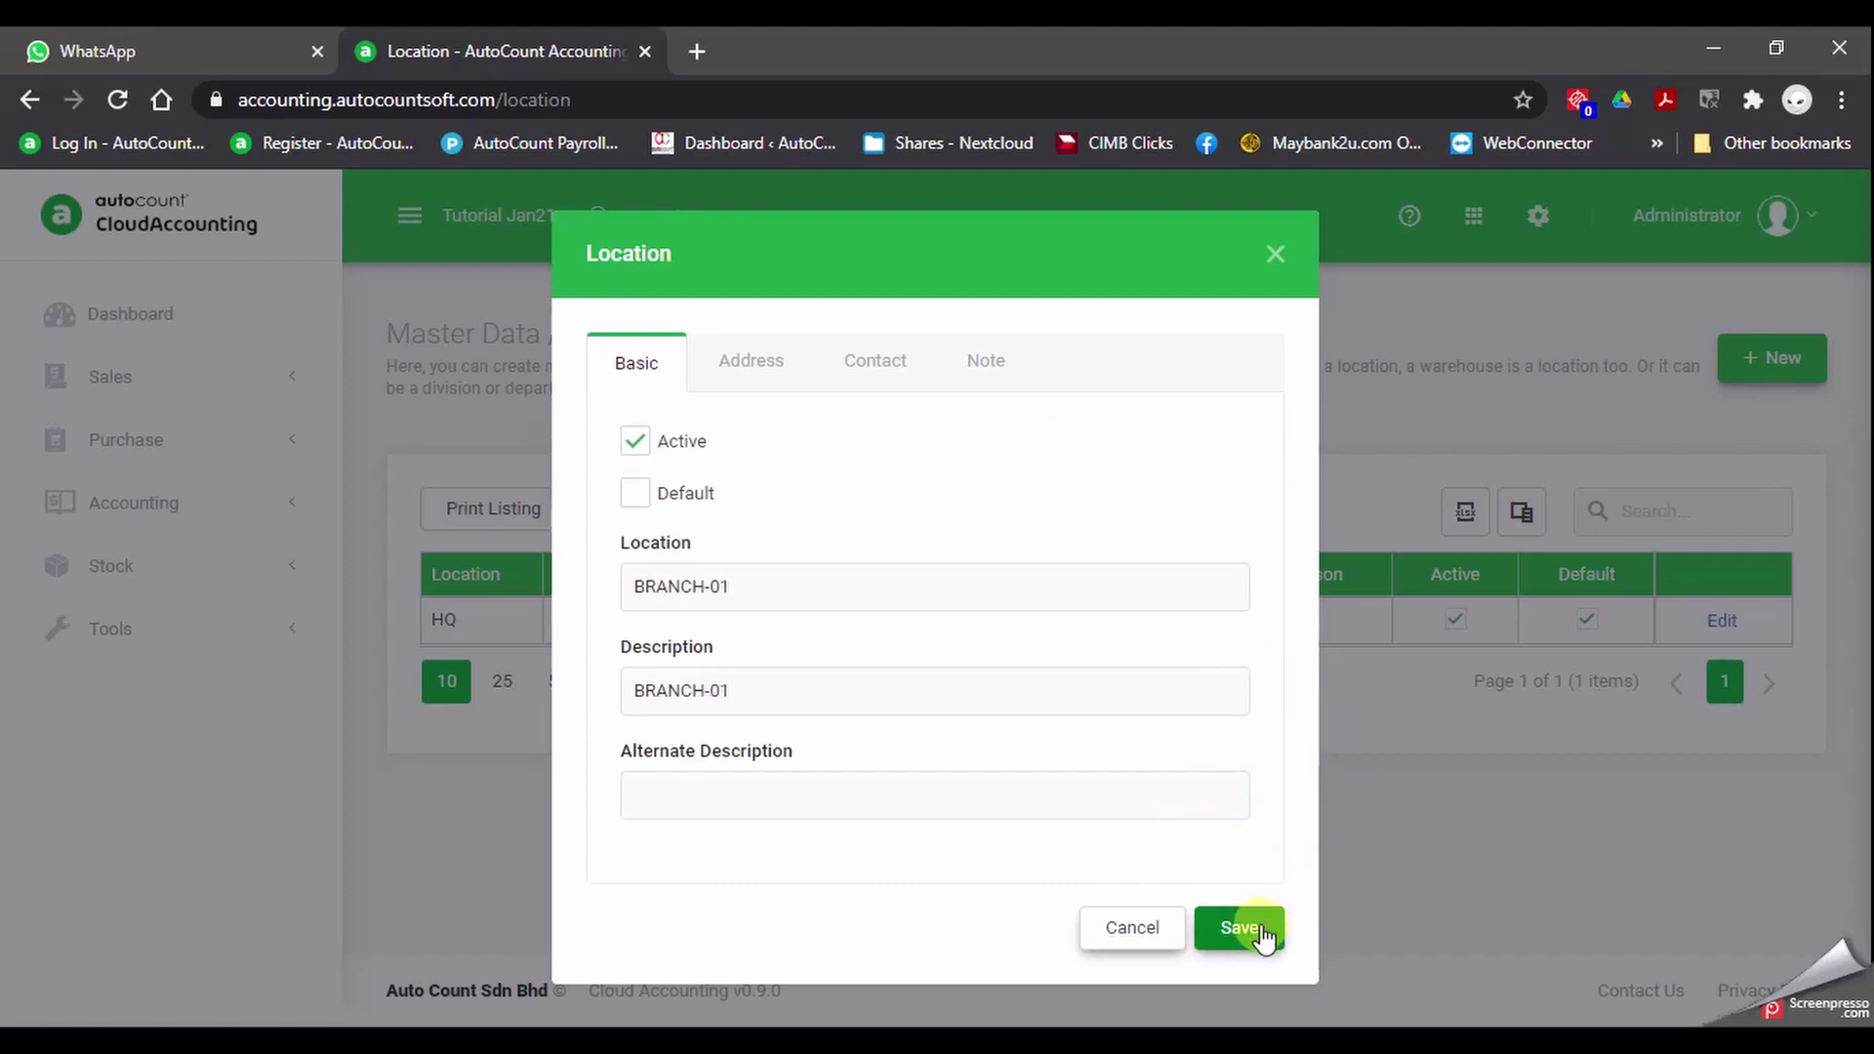
{"action": "left_click", "coordinate": [1263, 932]}
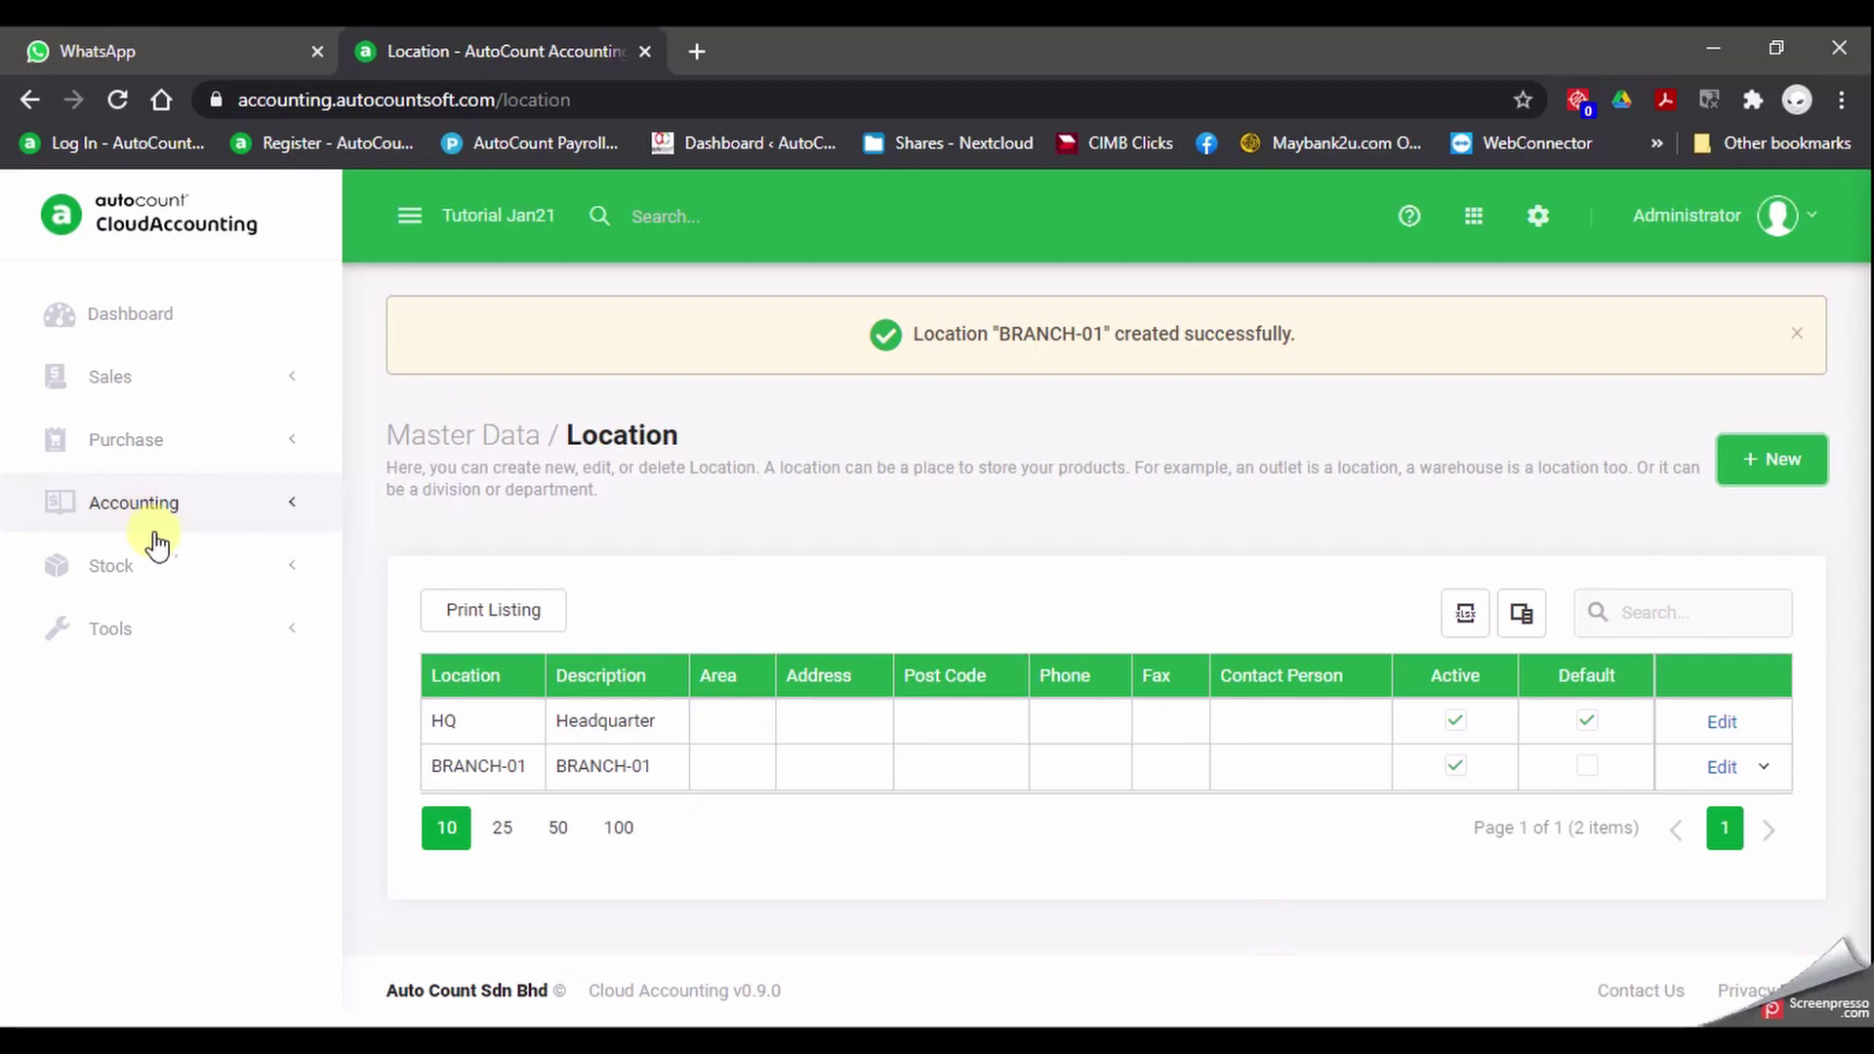
Start a new stock transfer and enter STORAGE as the reason.
{"action": "left_click", "coordinate": [293, 571]}
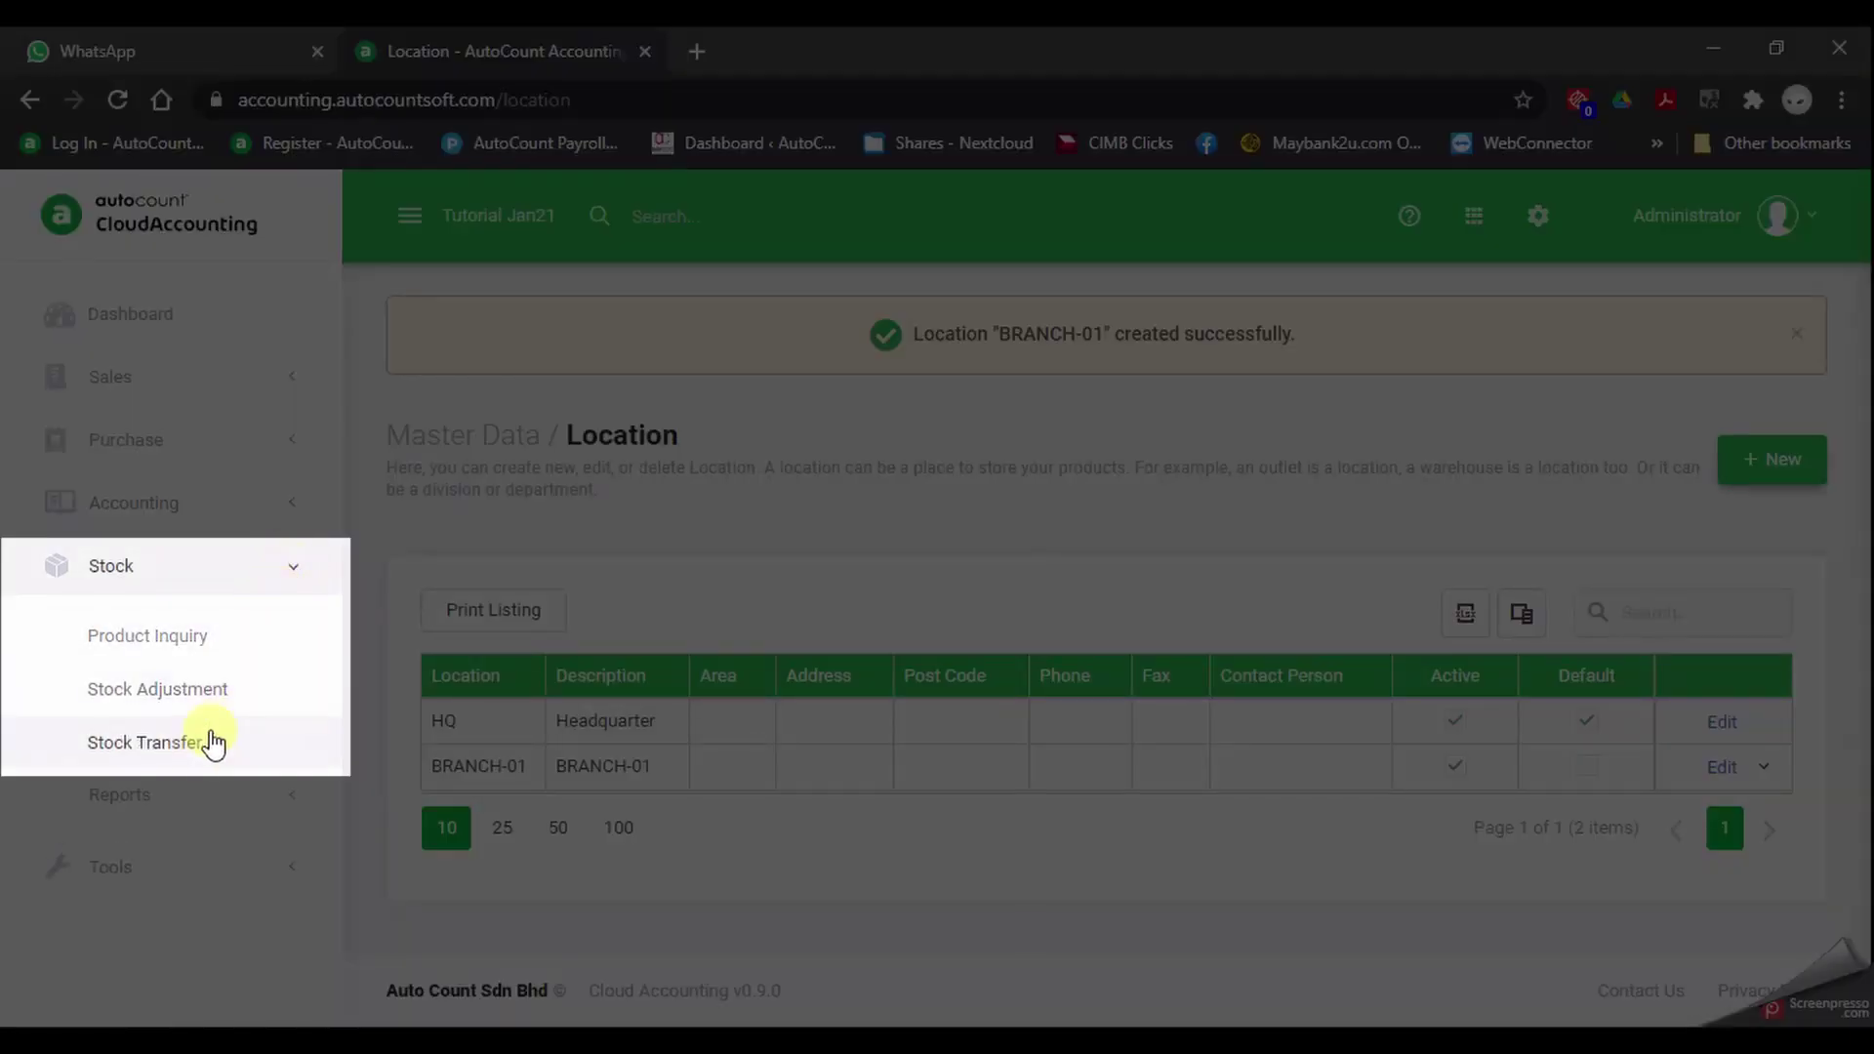
{"action": "left_click", "coordinate": [191, 754]}
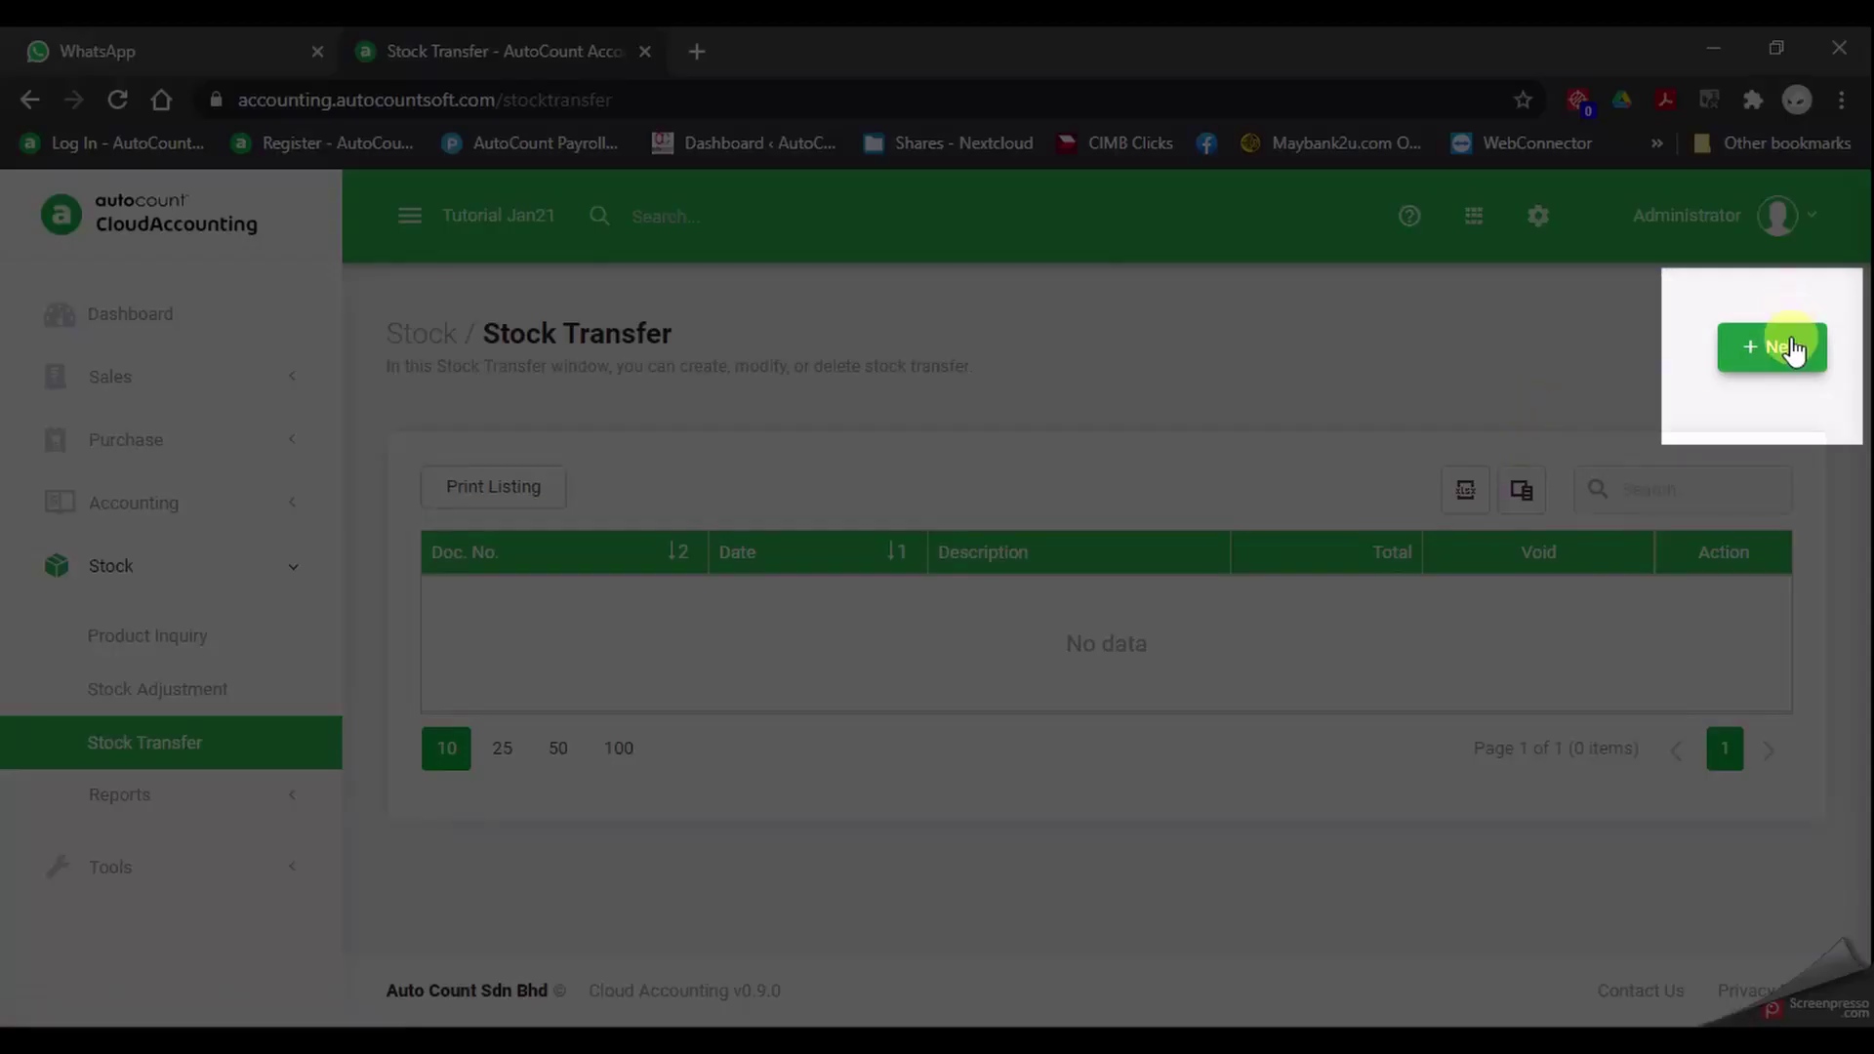
{"action": "left_click", "coordinate": [1792, 349]}
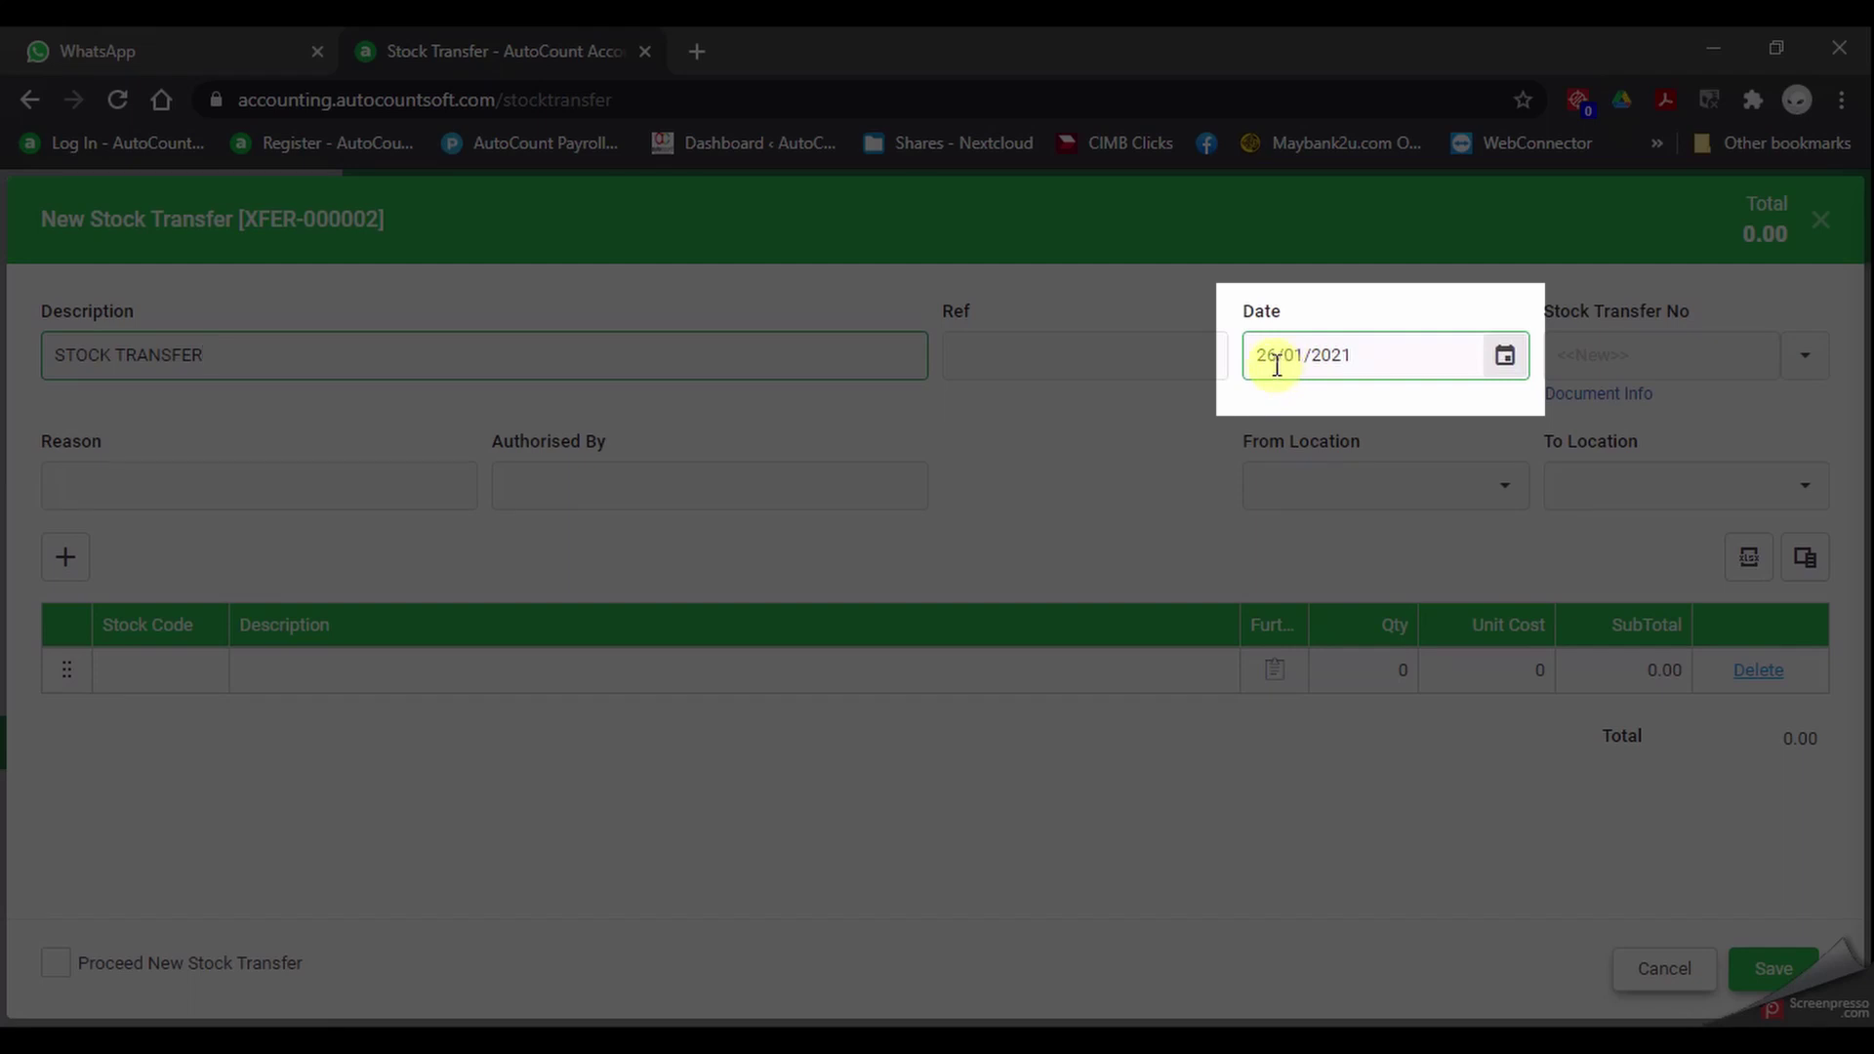
{"action": "left_click", "coordinate": [1600, 352]}
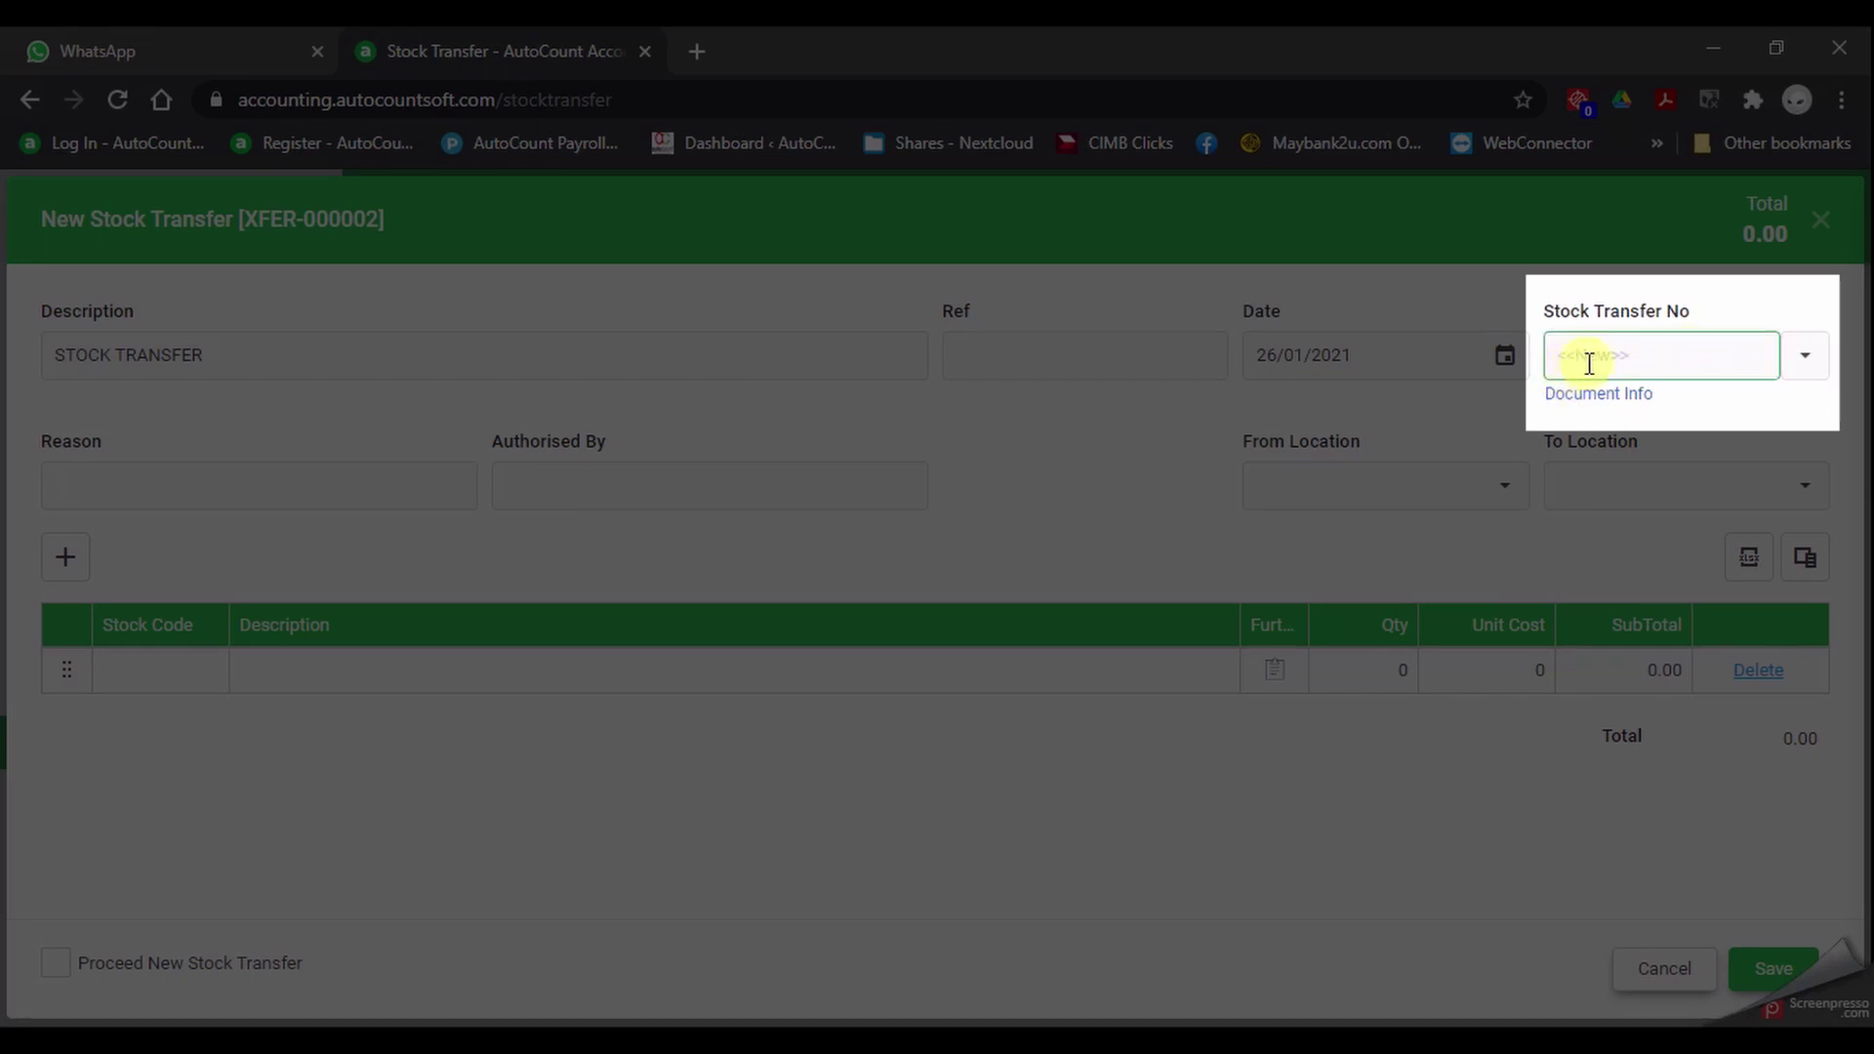
{"action": "left_click", "coordinate": [1694, 359]}
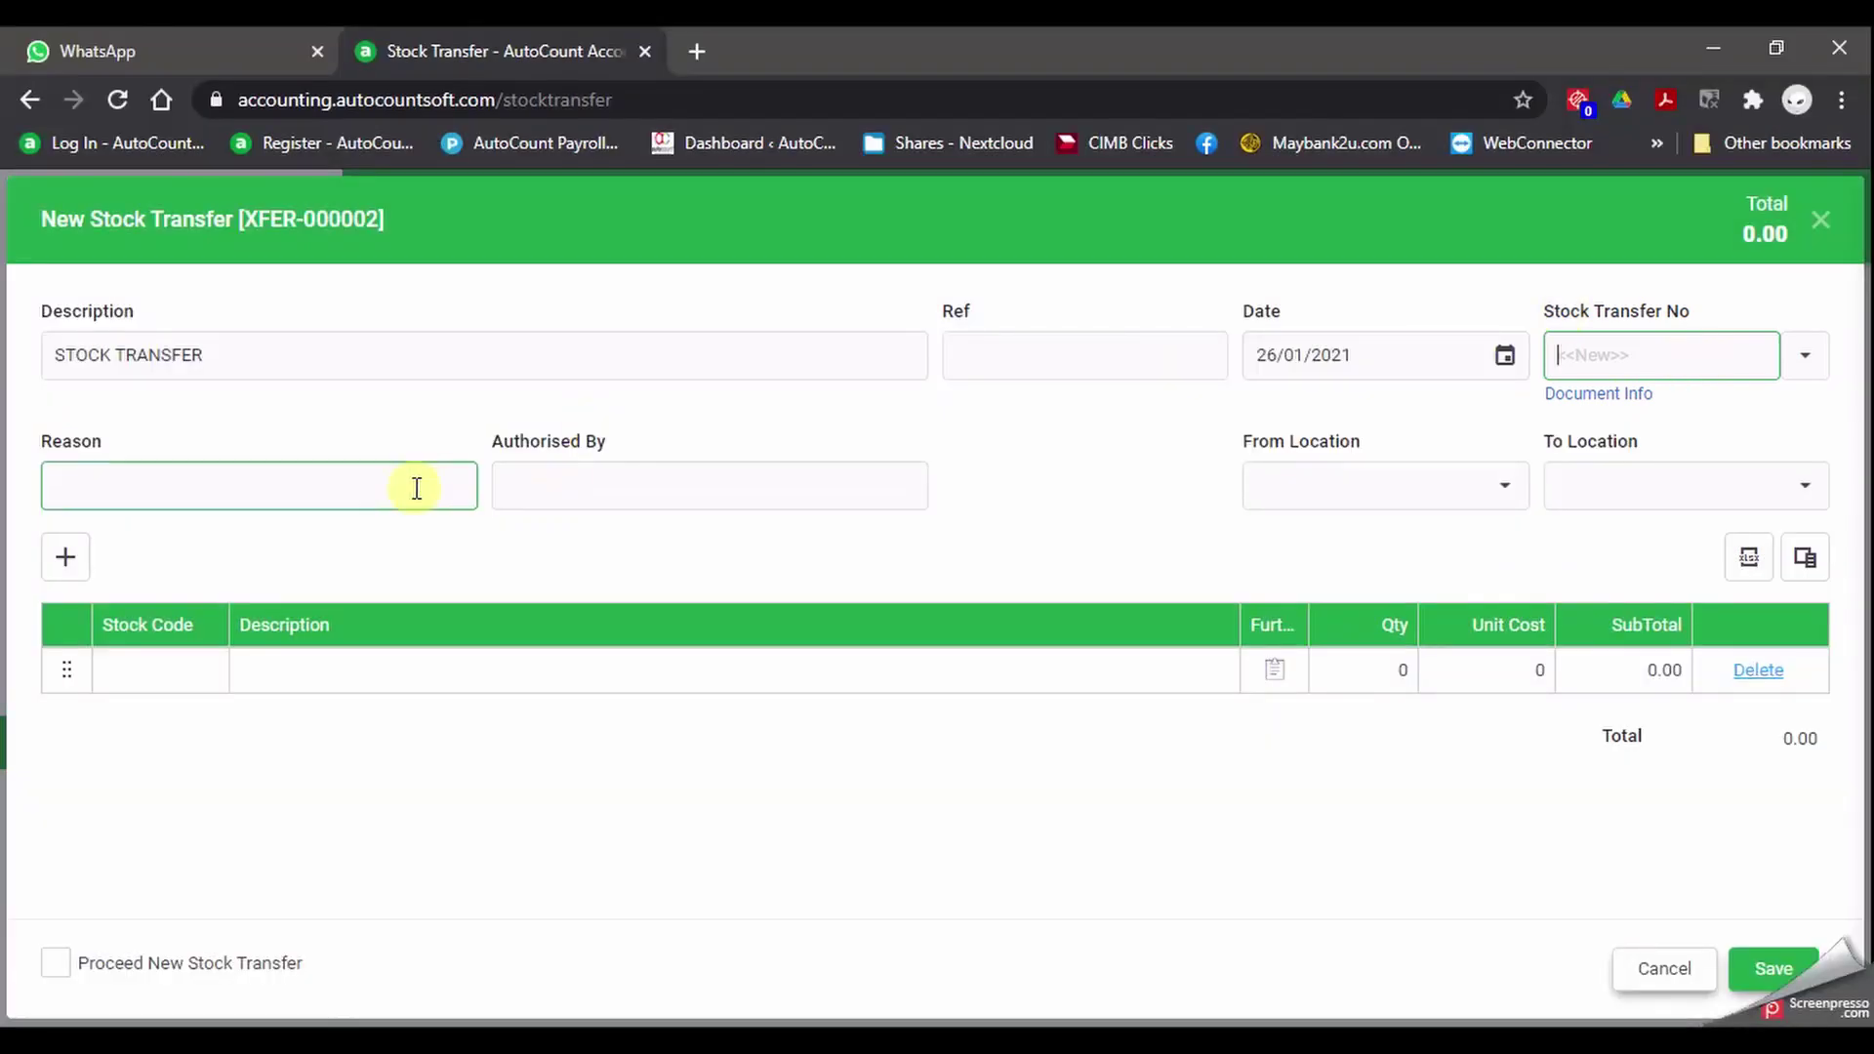
{"action": "left_click", "coordinate": [330, 485]}
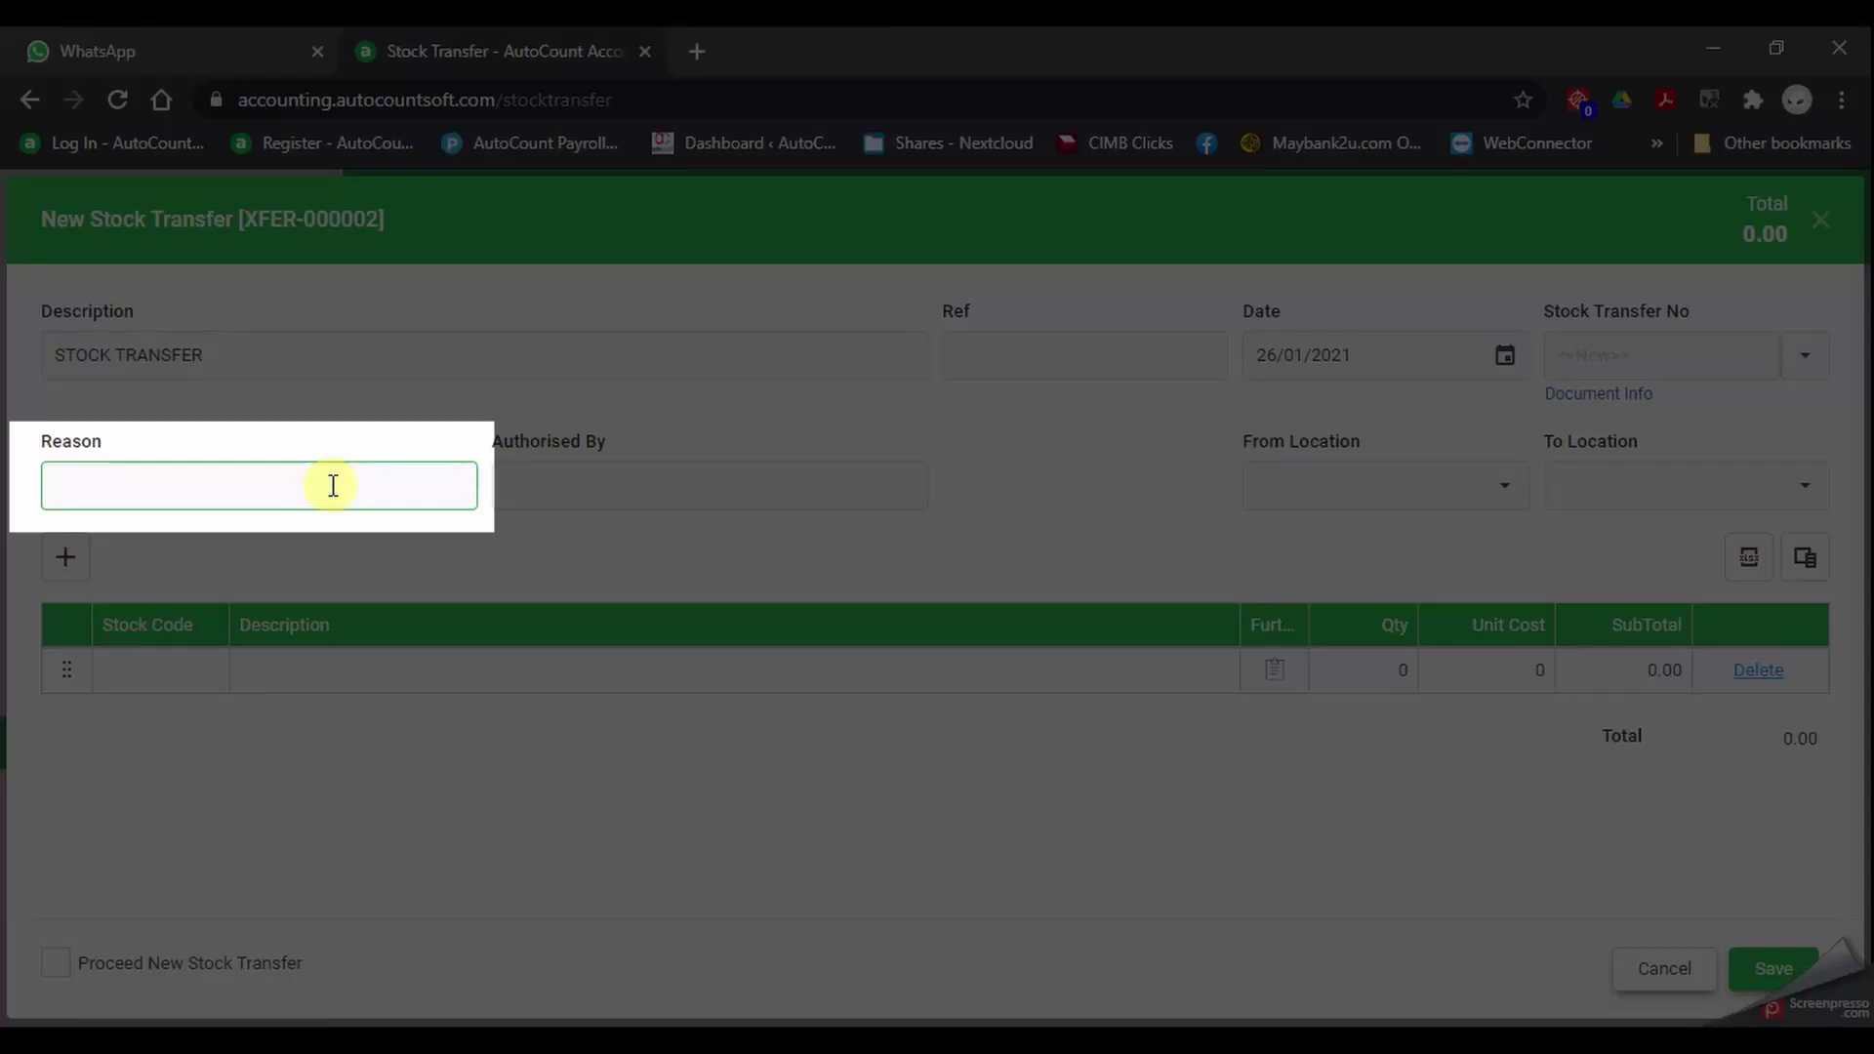
{"action": "type", "text": "STORAGE"}
Set the stock transfer's source location to HQ and its destination location to BRANCH-01.
{"action": "left_click", "coordinate": [1506, 485]}
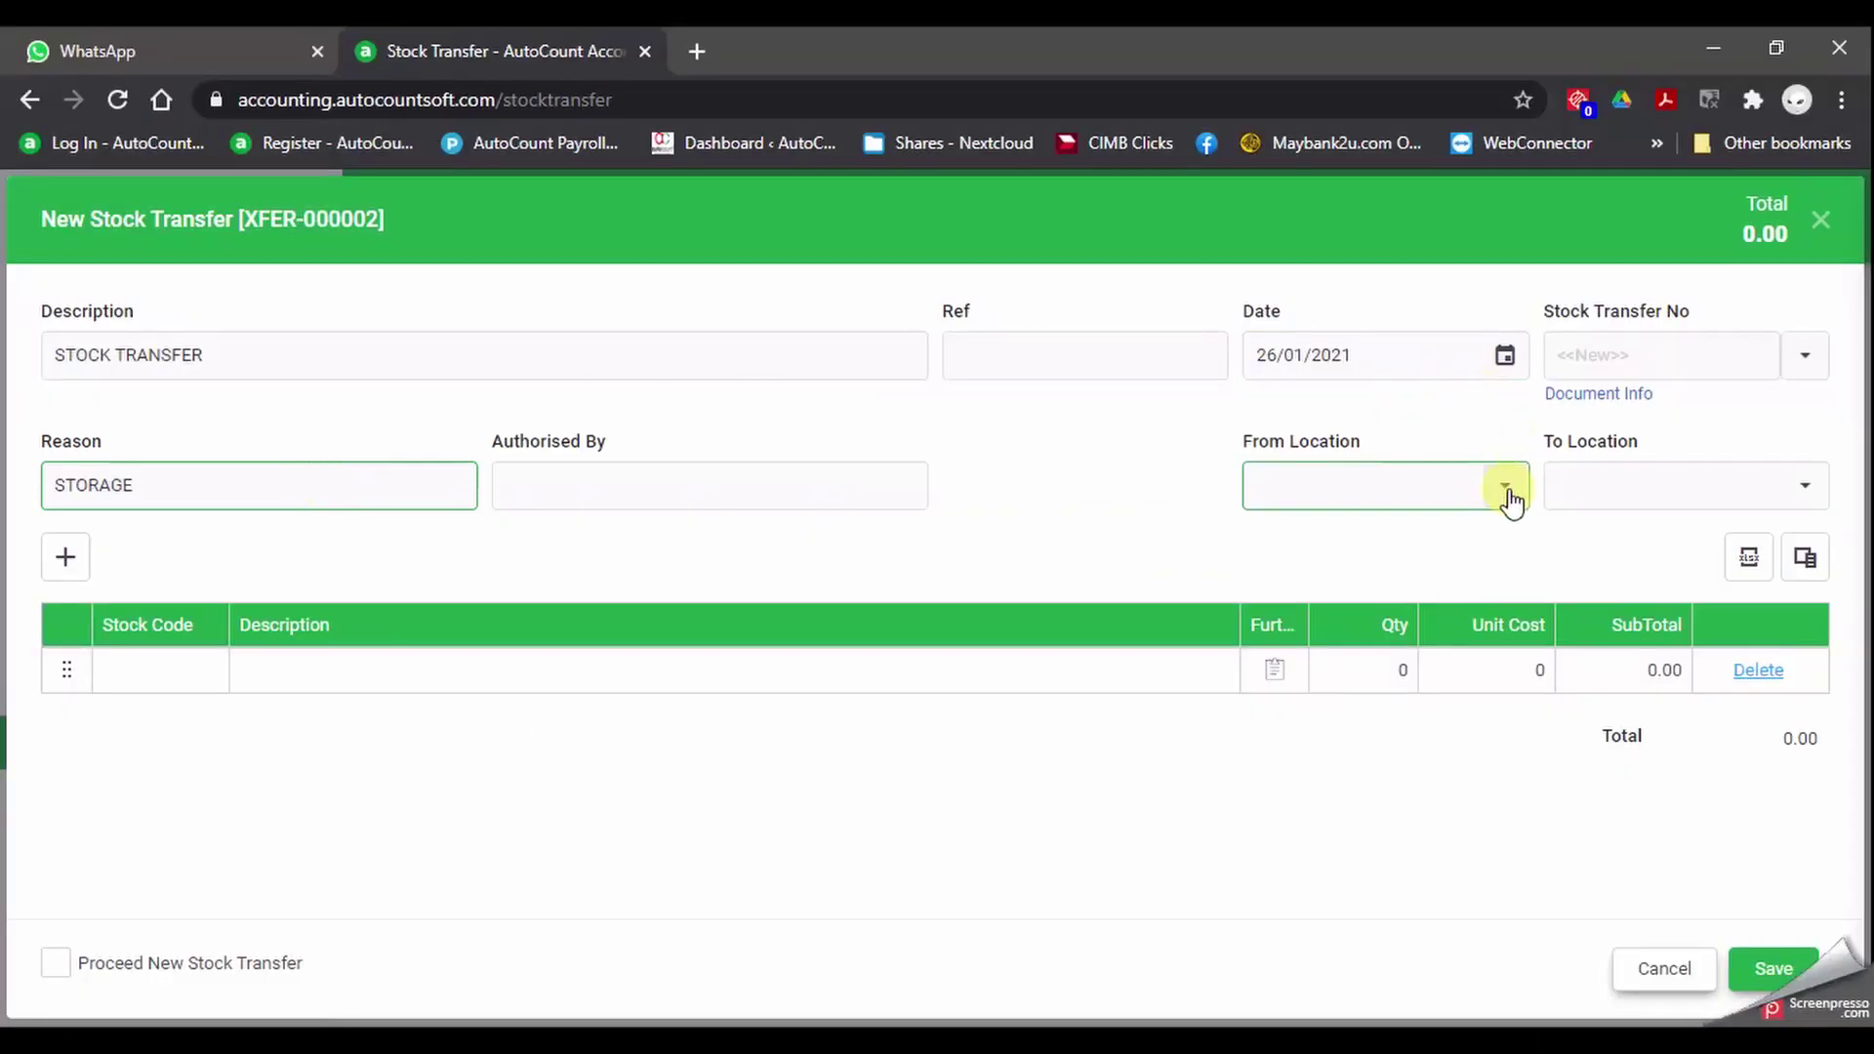
{"action": "left_click", "coordinate": [1506, 488]}
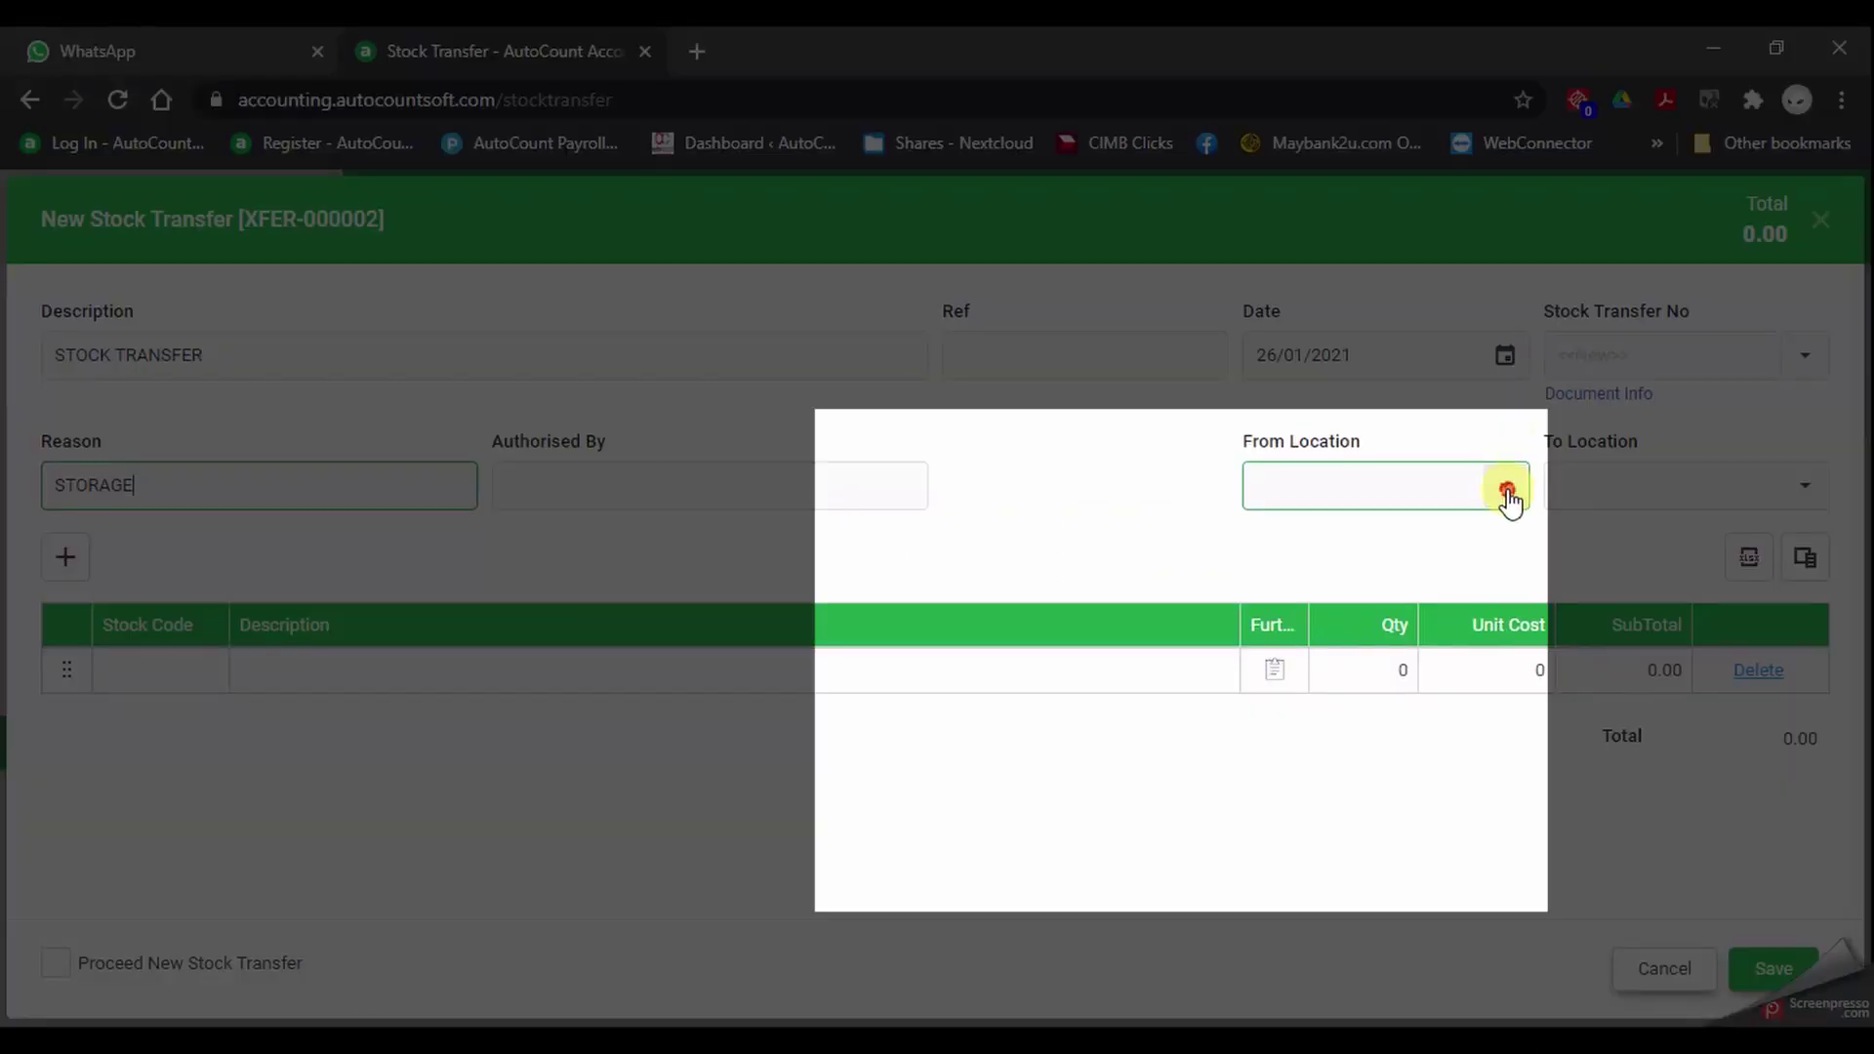
{"action": "left_click", "coordinate": [928, 730]}
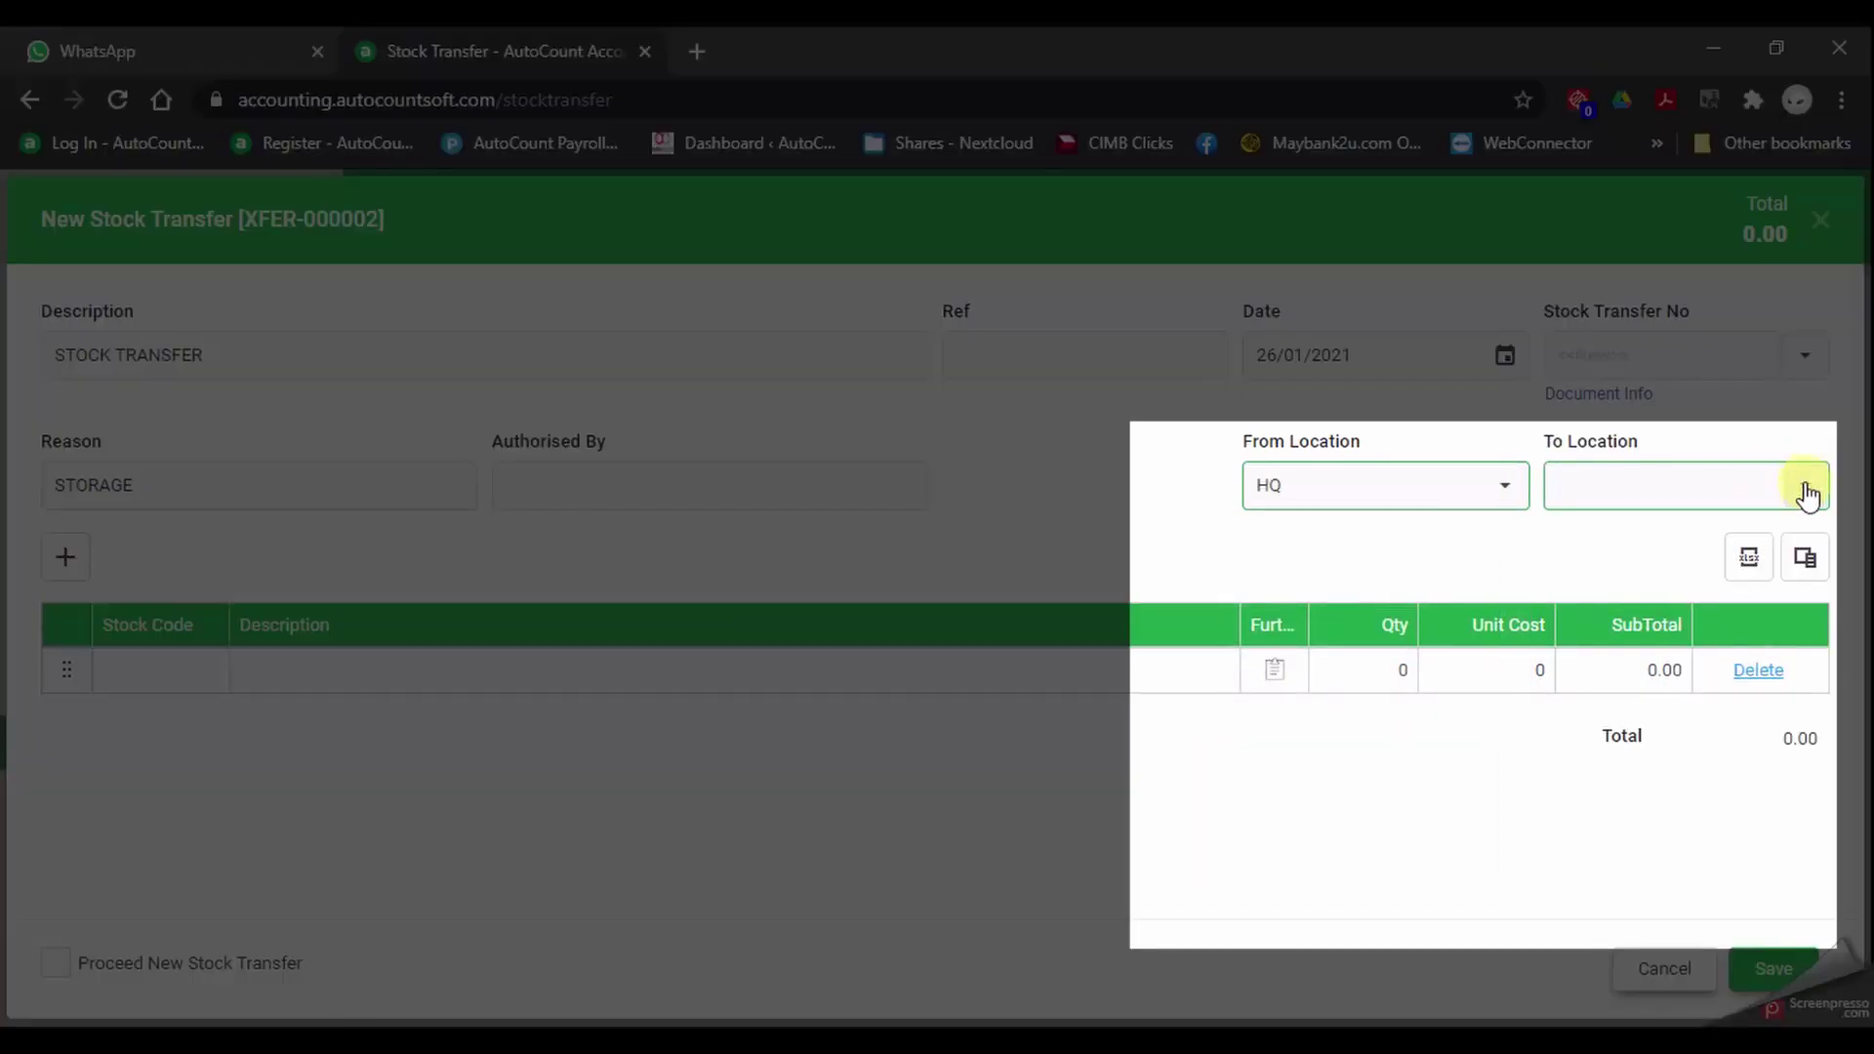
{"action": "left_click", "coordinate": [1806, 488]}
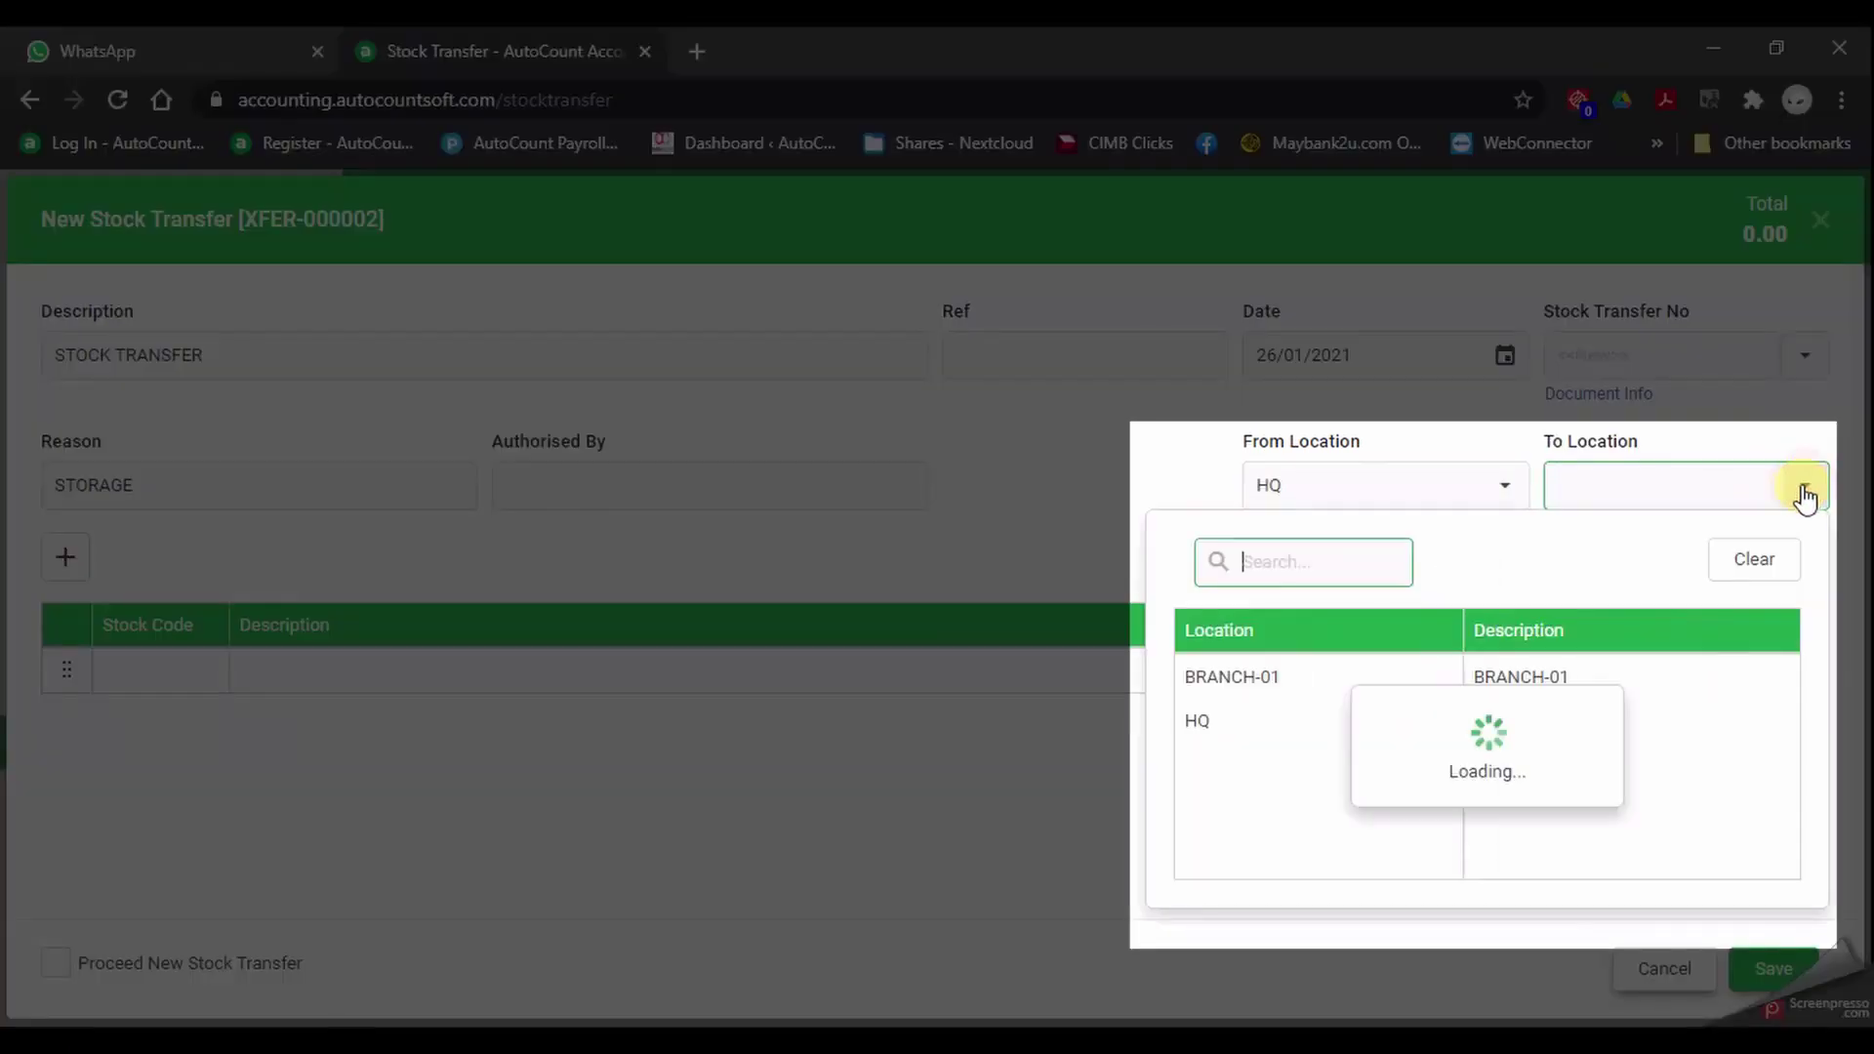
{"action": "left_click", "coordinate": [1297, 686]}
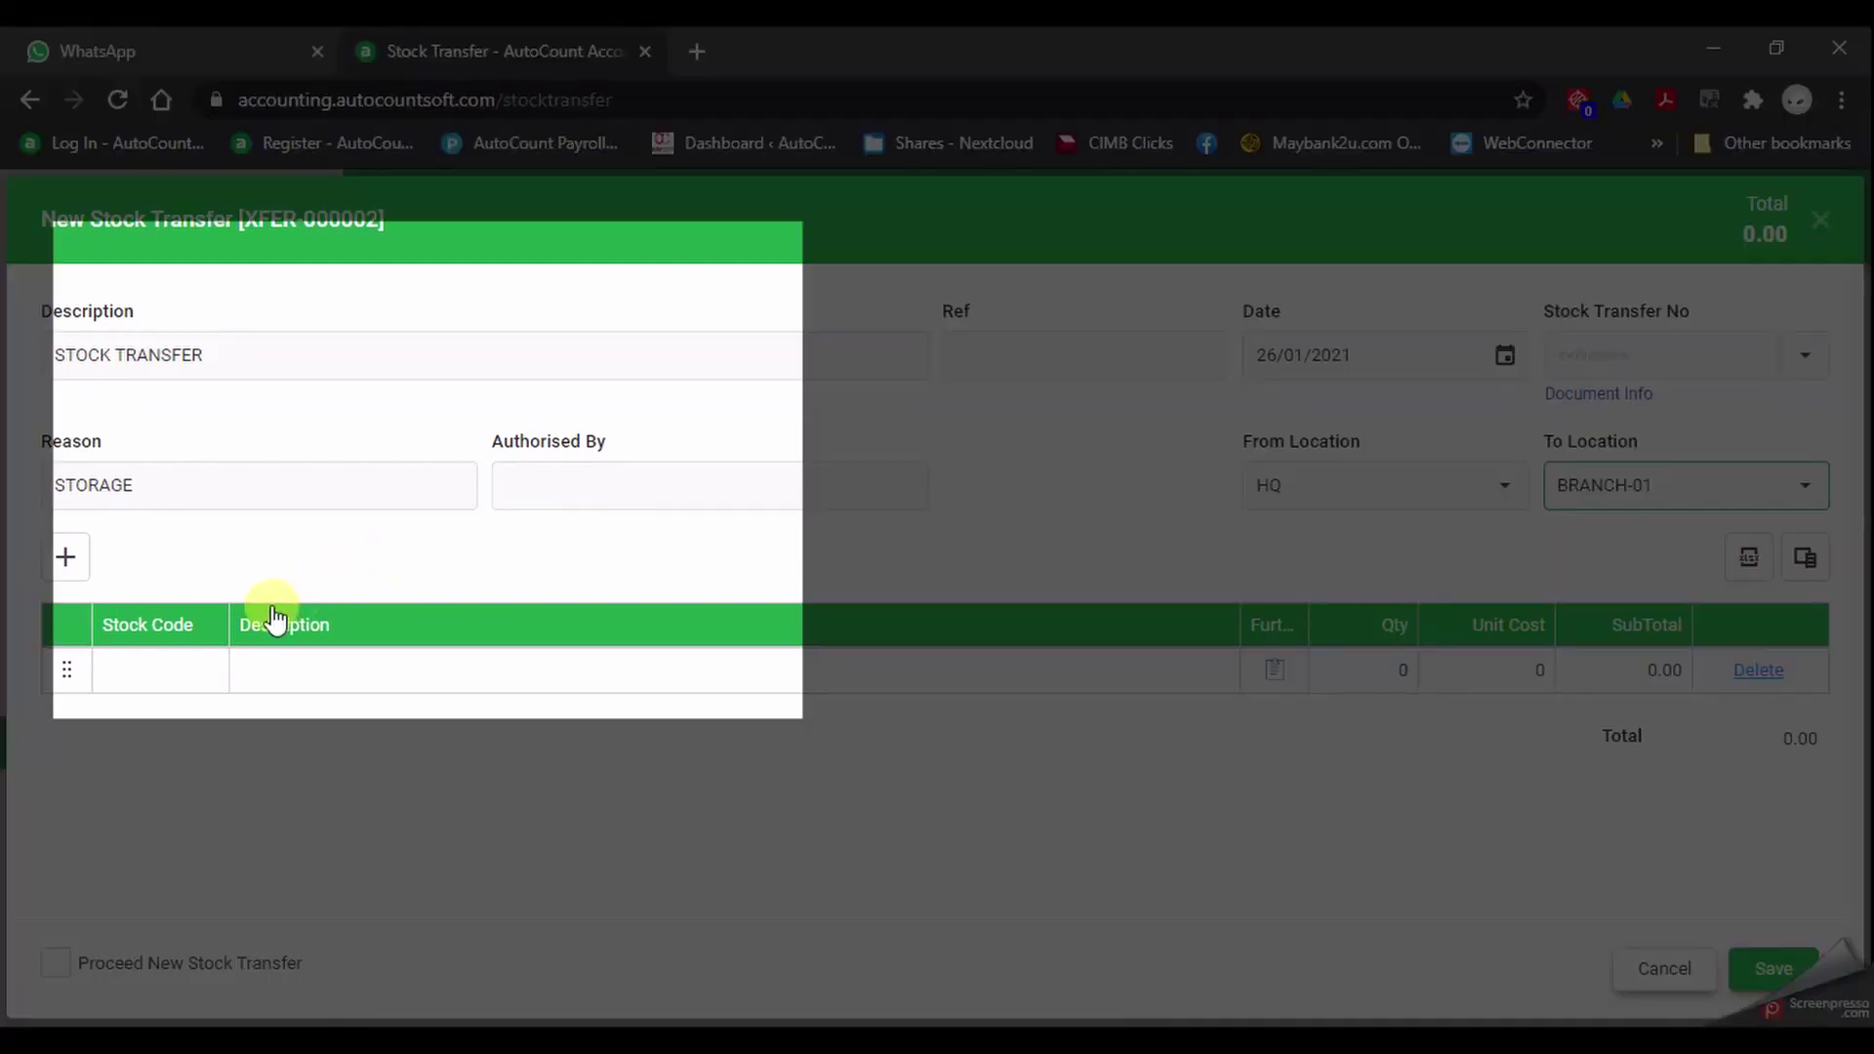
Add STOCK-01 to the transfer line with a quantity of 1 and save the stock transfer.
{"action": "left_click", "coordinate": [190, 678]}
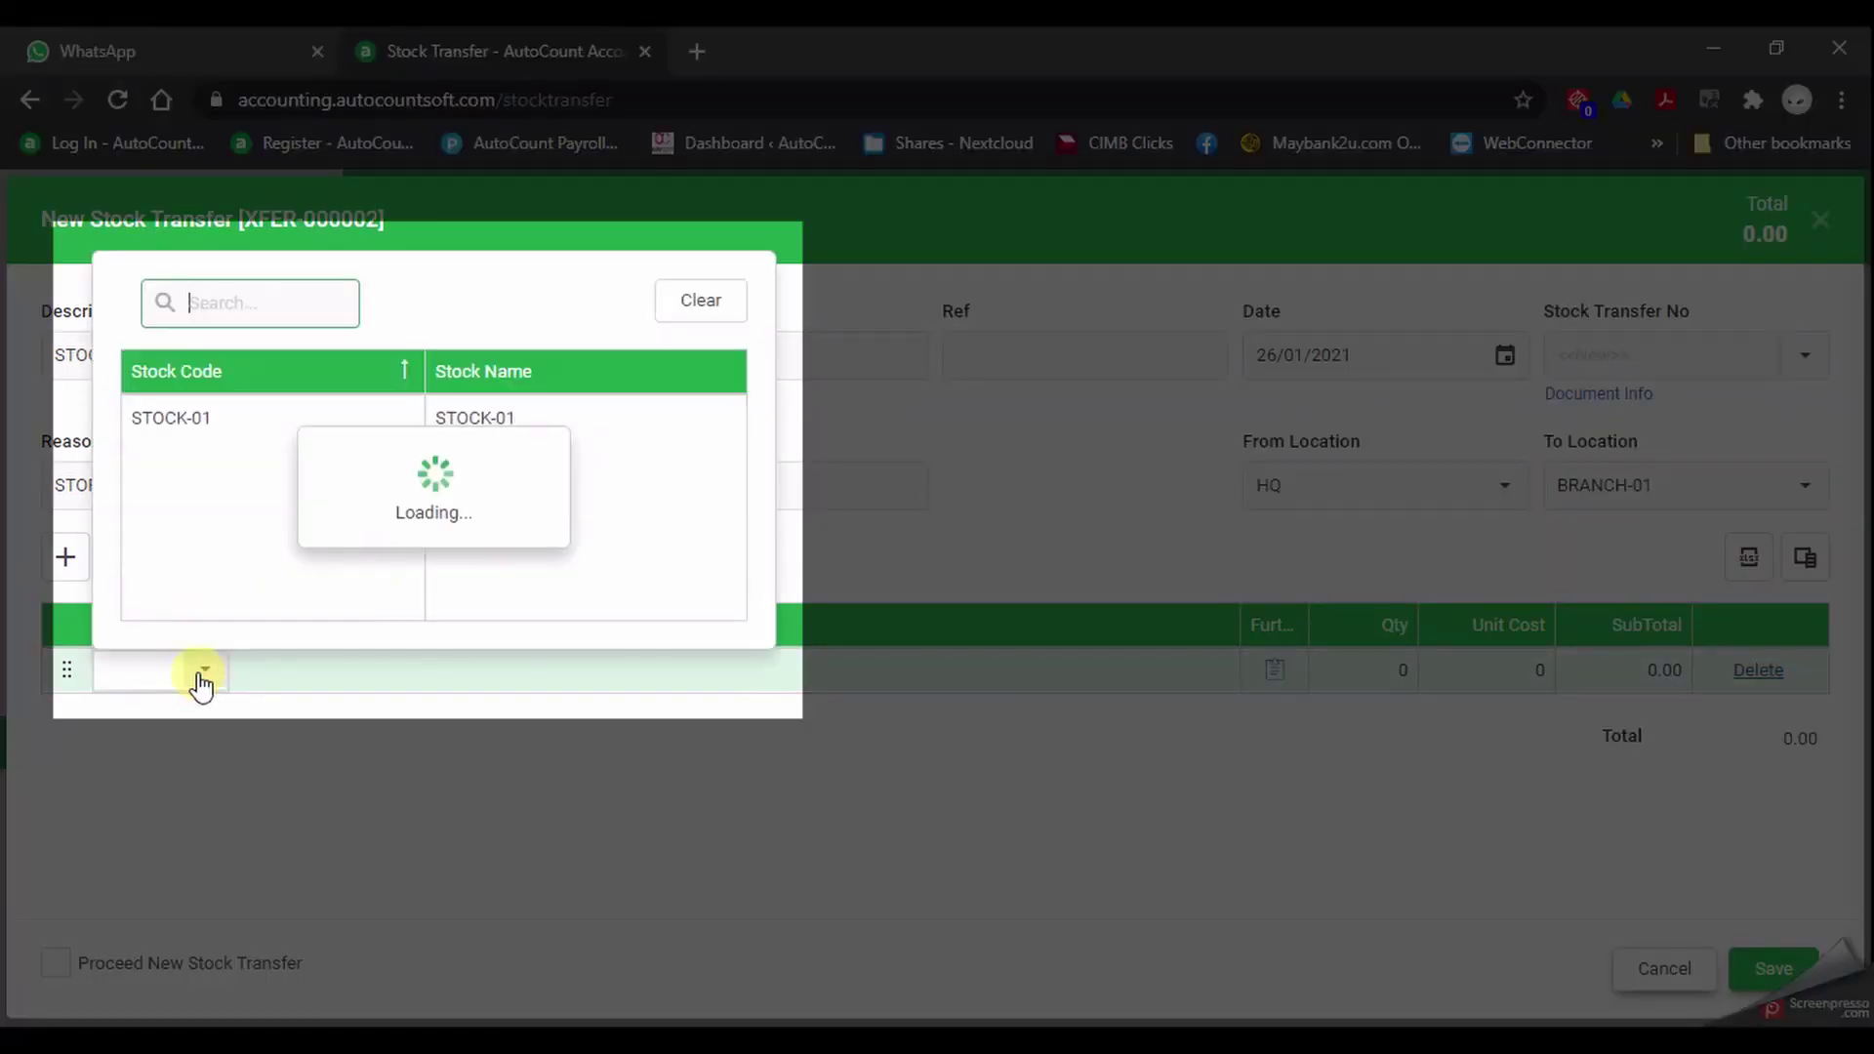
{"action": "left_click", "coordinate": [239, 430]}
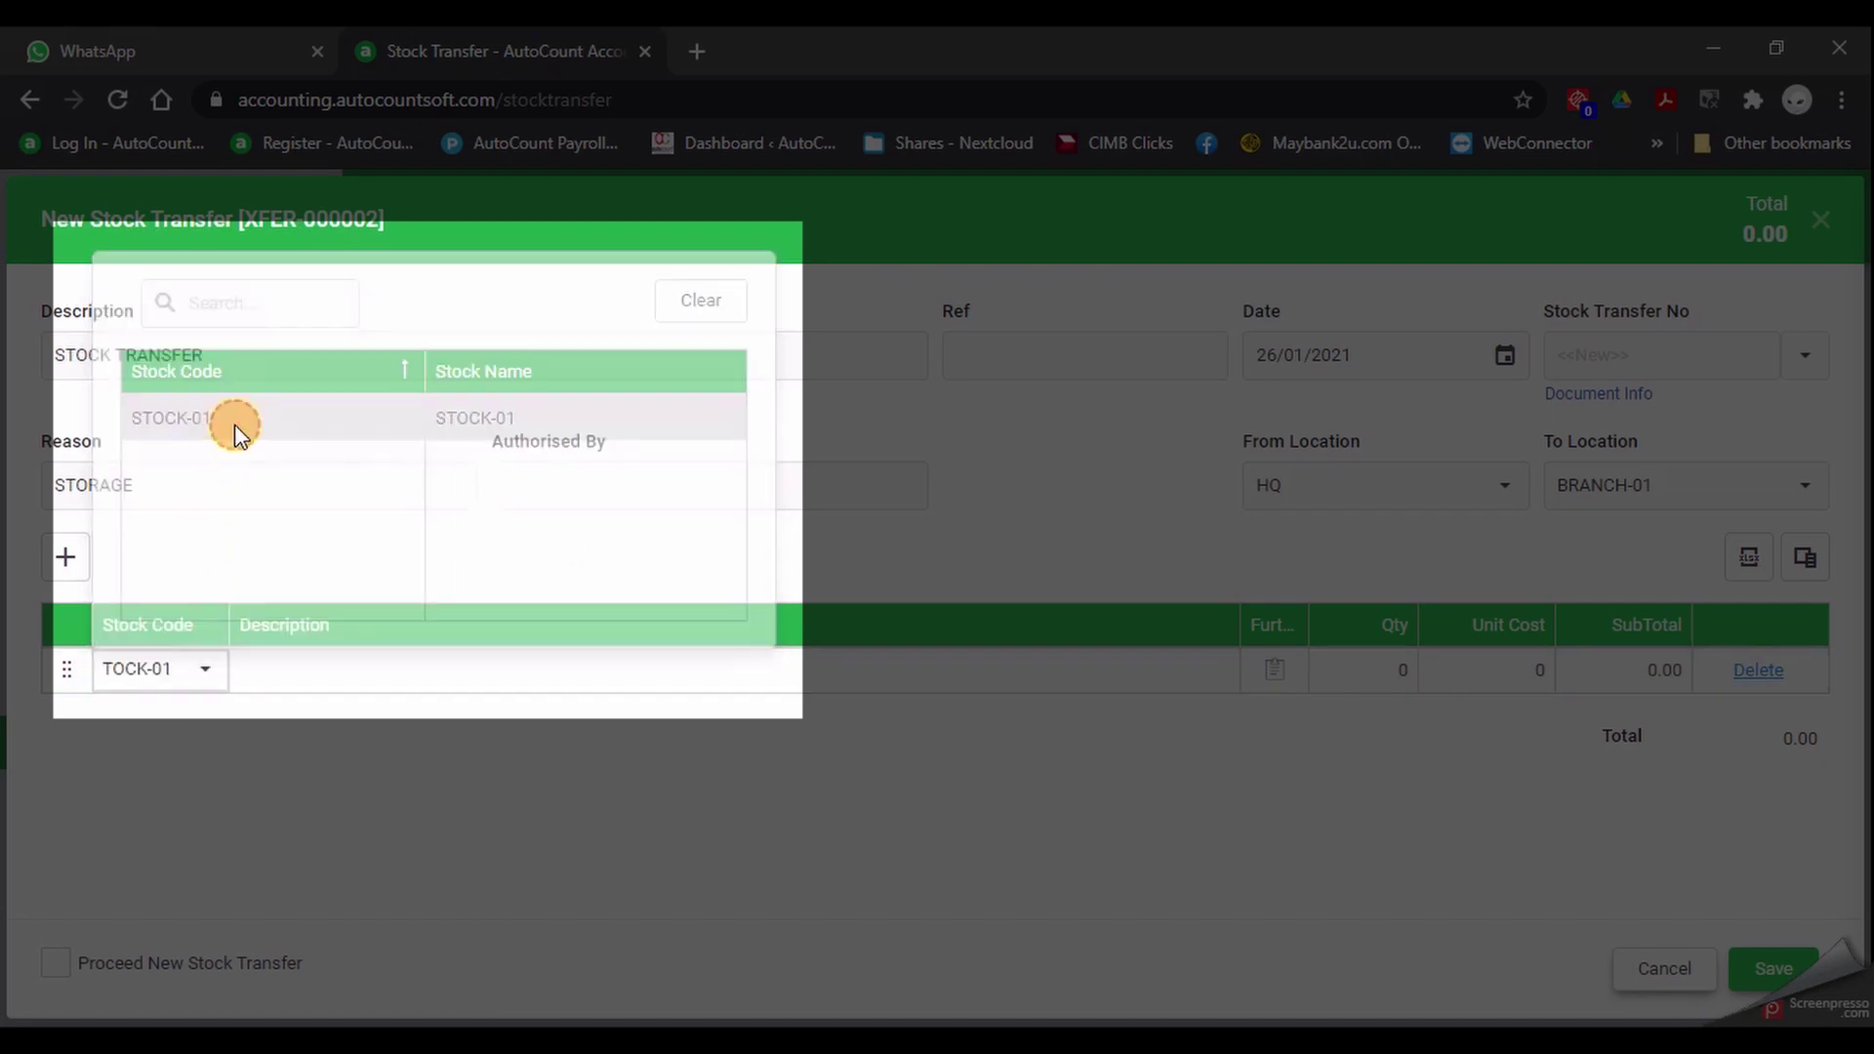
{"action": "left_click", "coordinate": [1402, 672]}
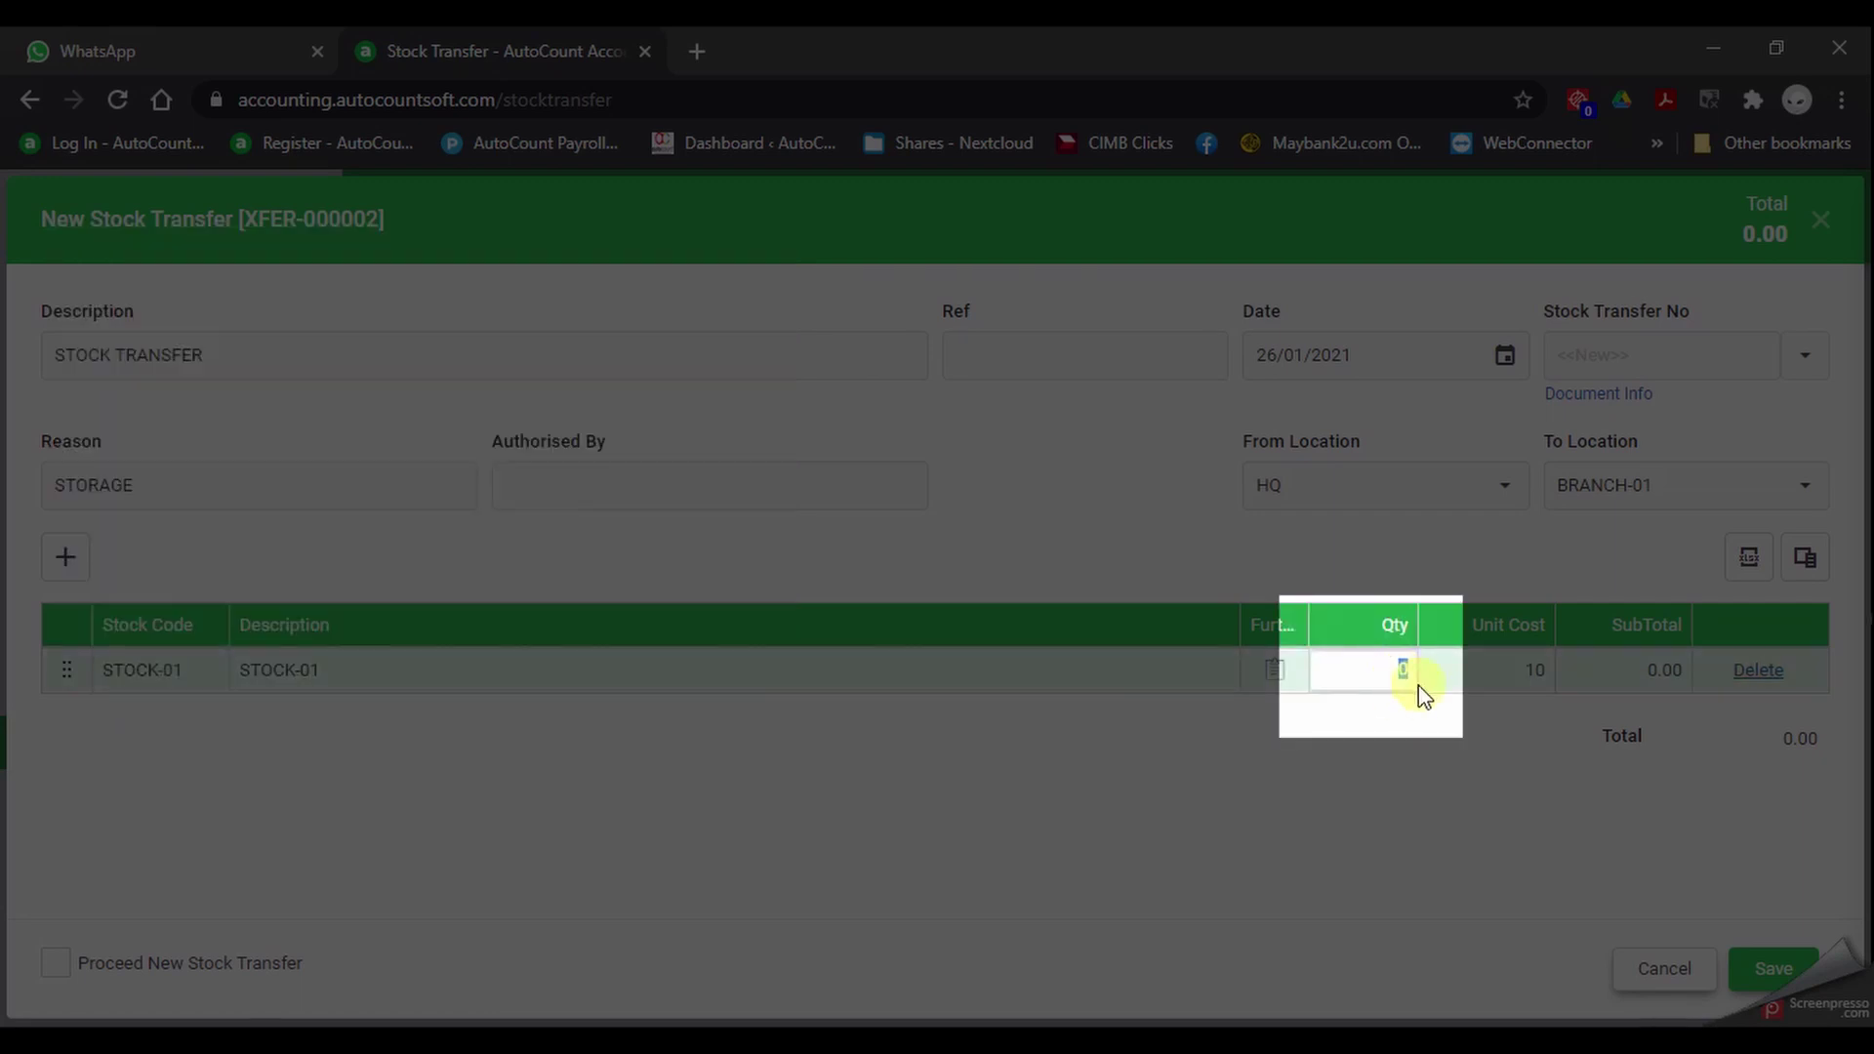
{"action": "type", "text": "1"}
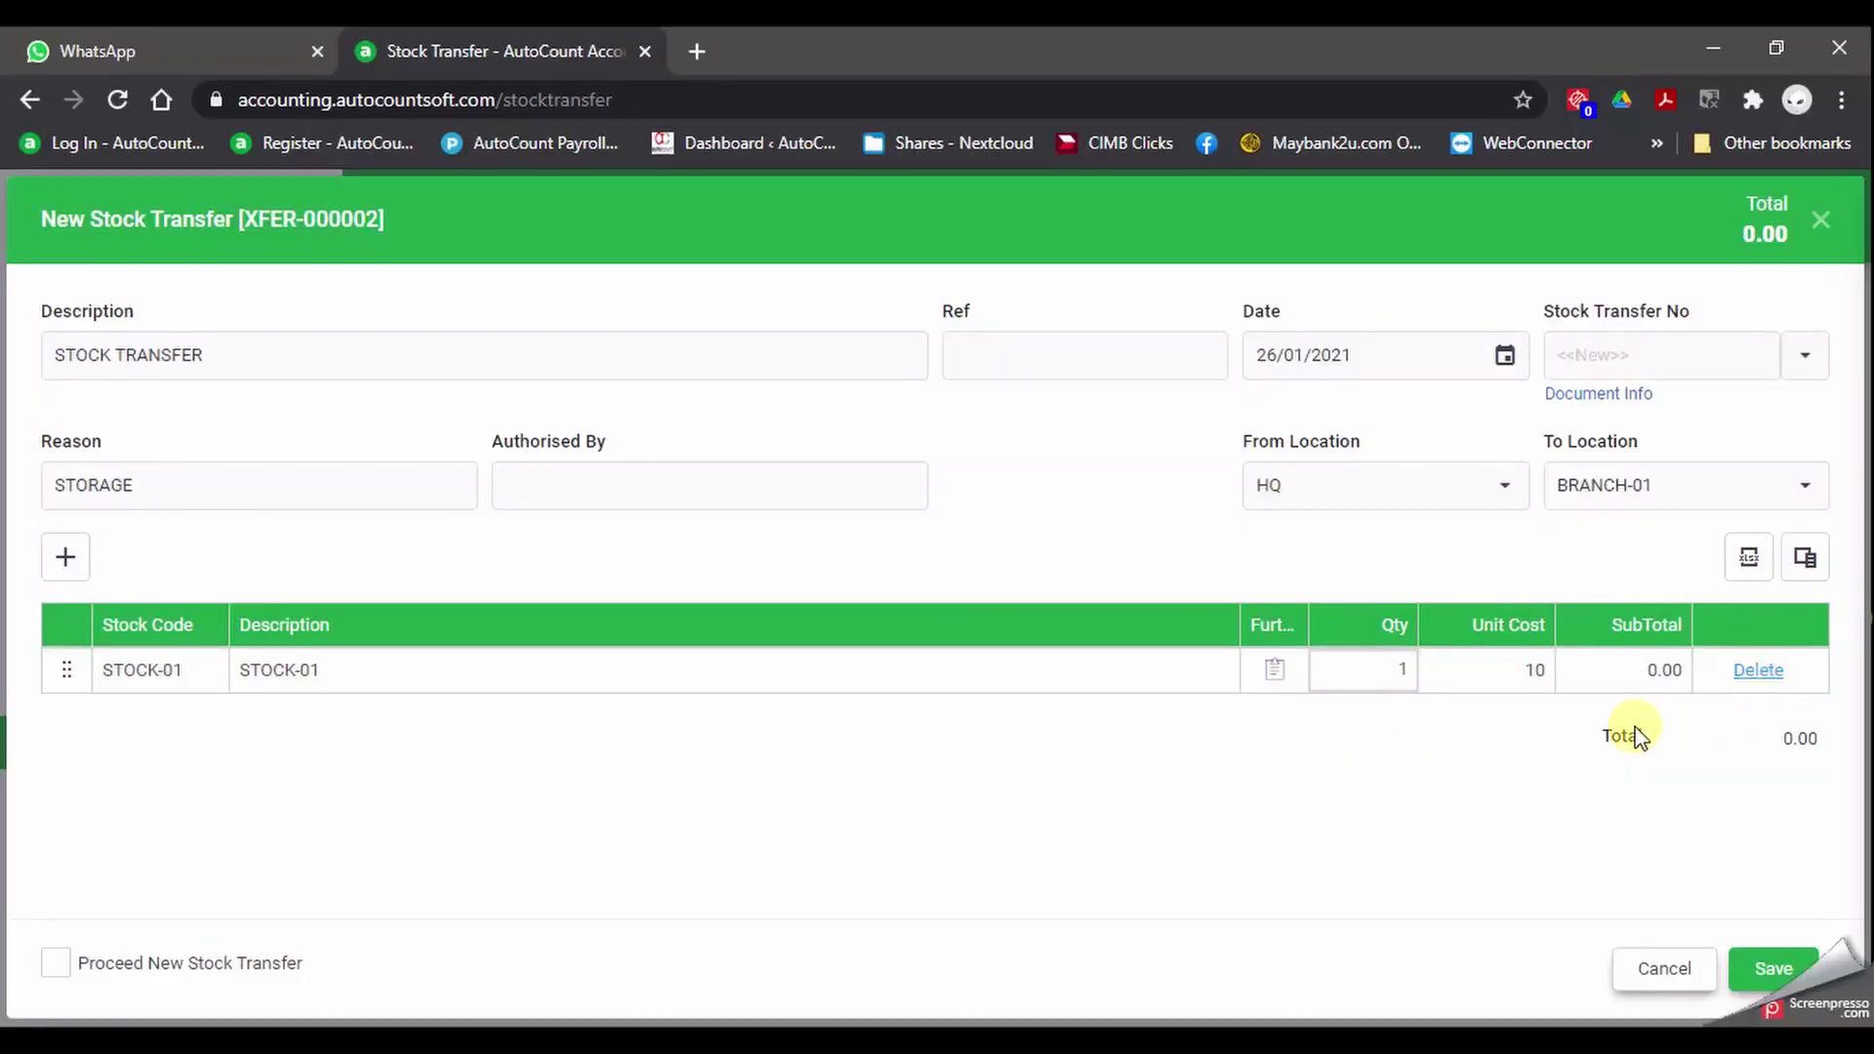
{"action": "left_click", "coordinate": [1786, 970]}
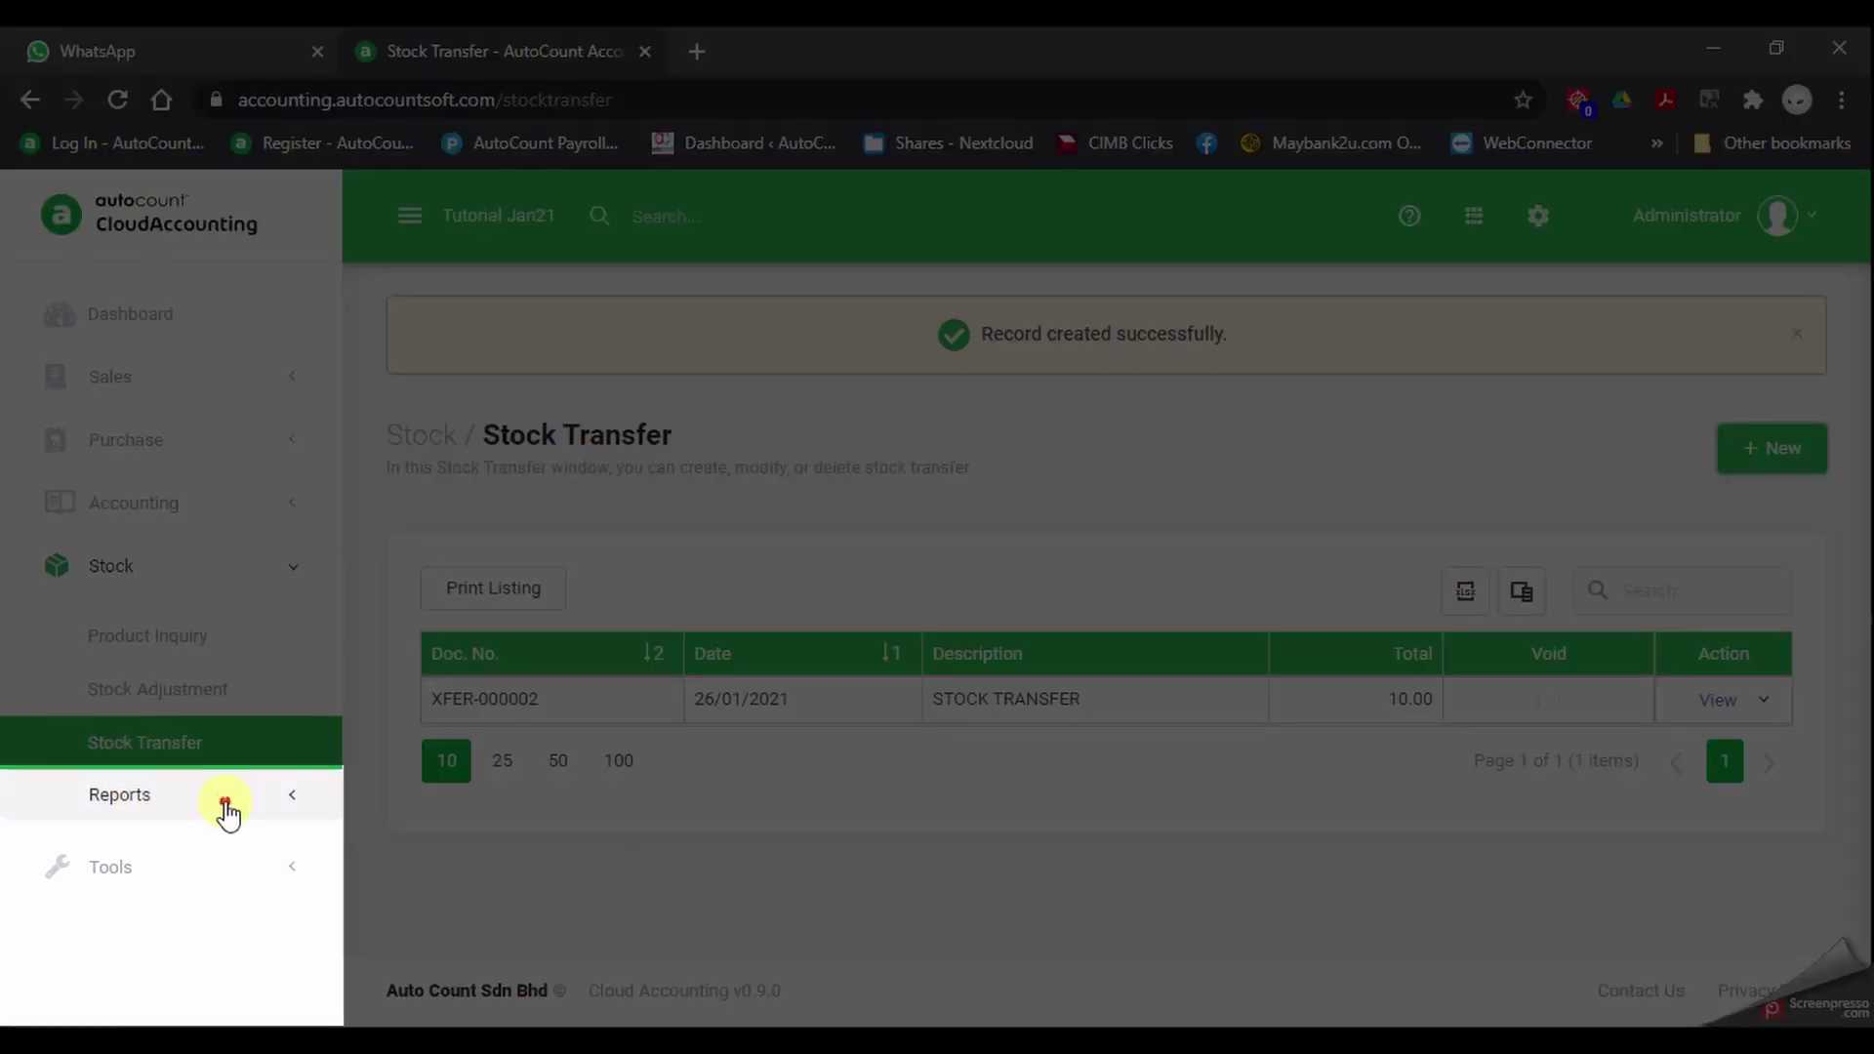
Run the Stock Card report inquiry for the period 01/01/2021 to 25/01/2021.
{"action": "left_click", "coordinate": [227, 810]}
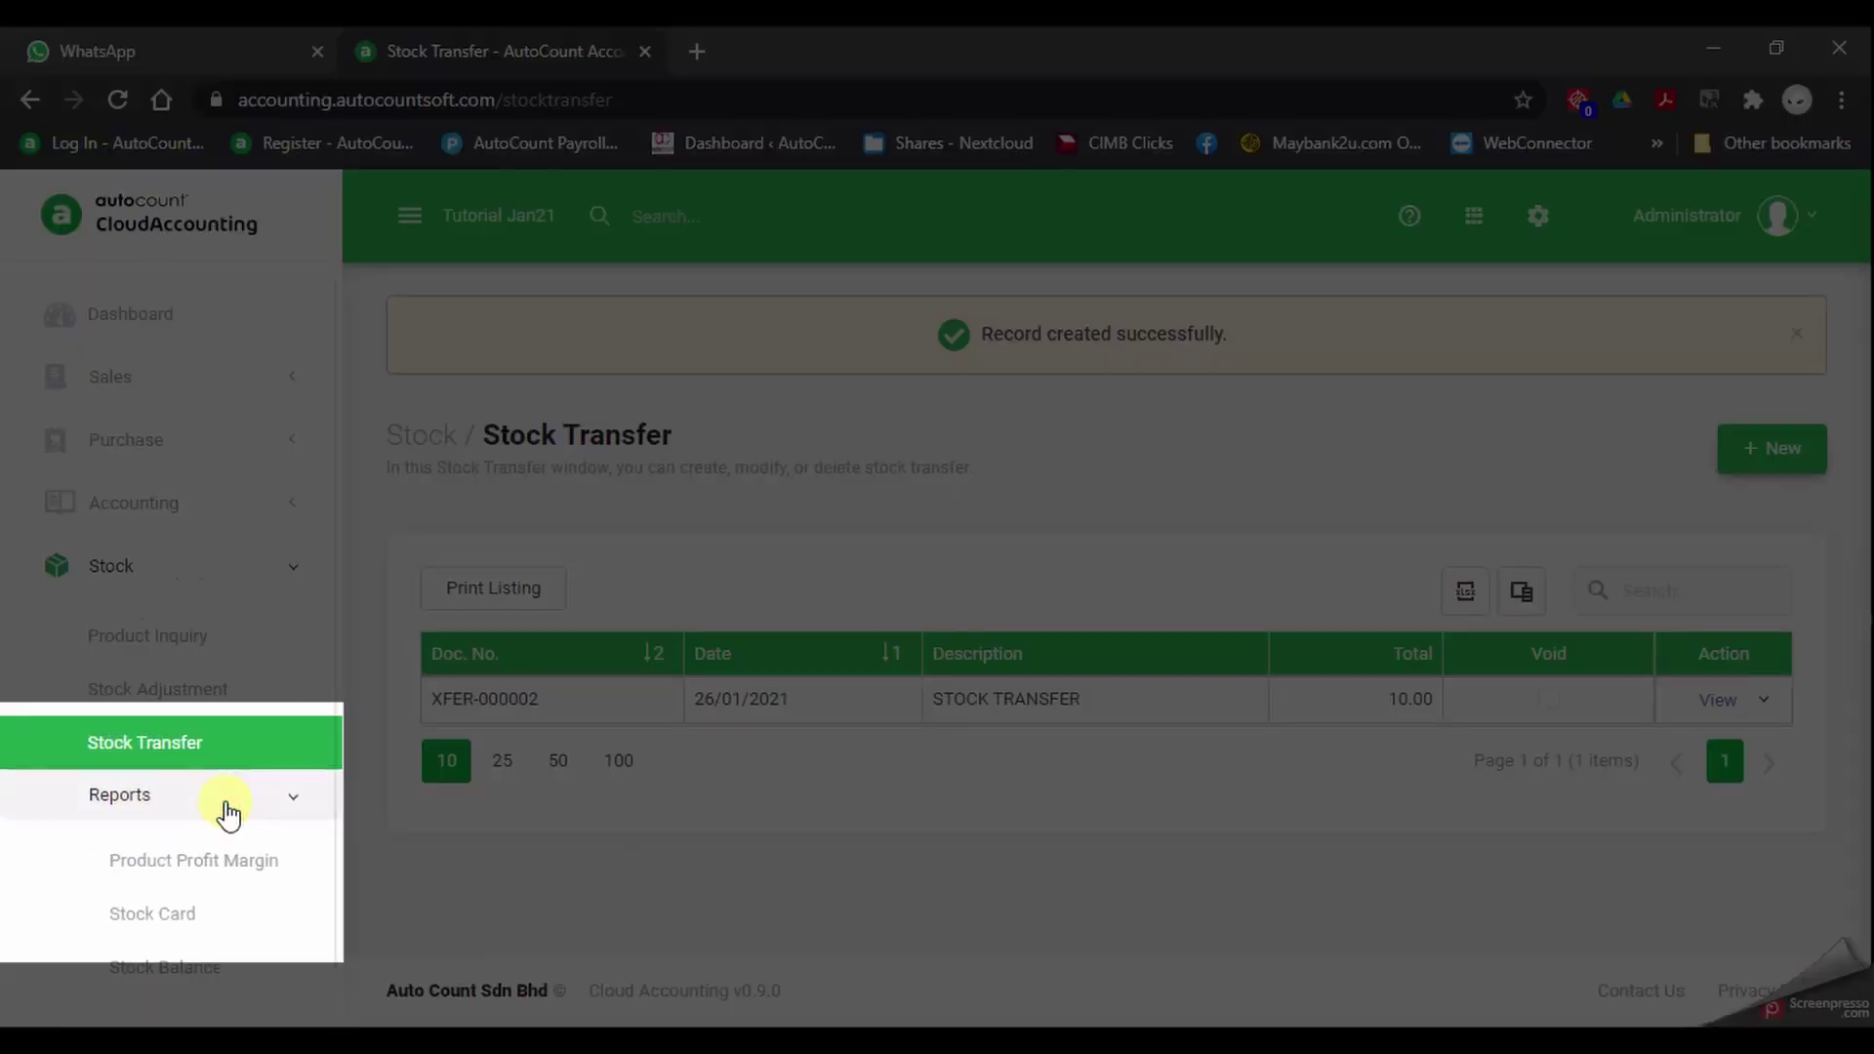
{"action": "left_click", "coordinate": [154, 851]}
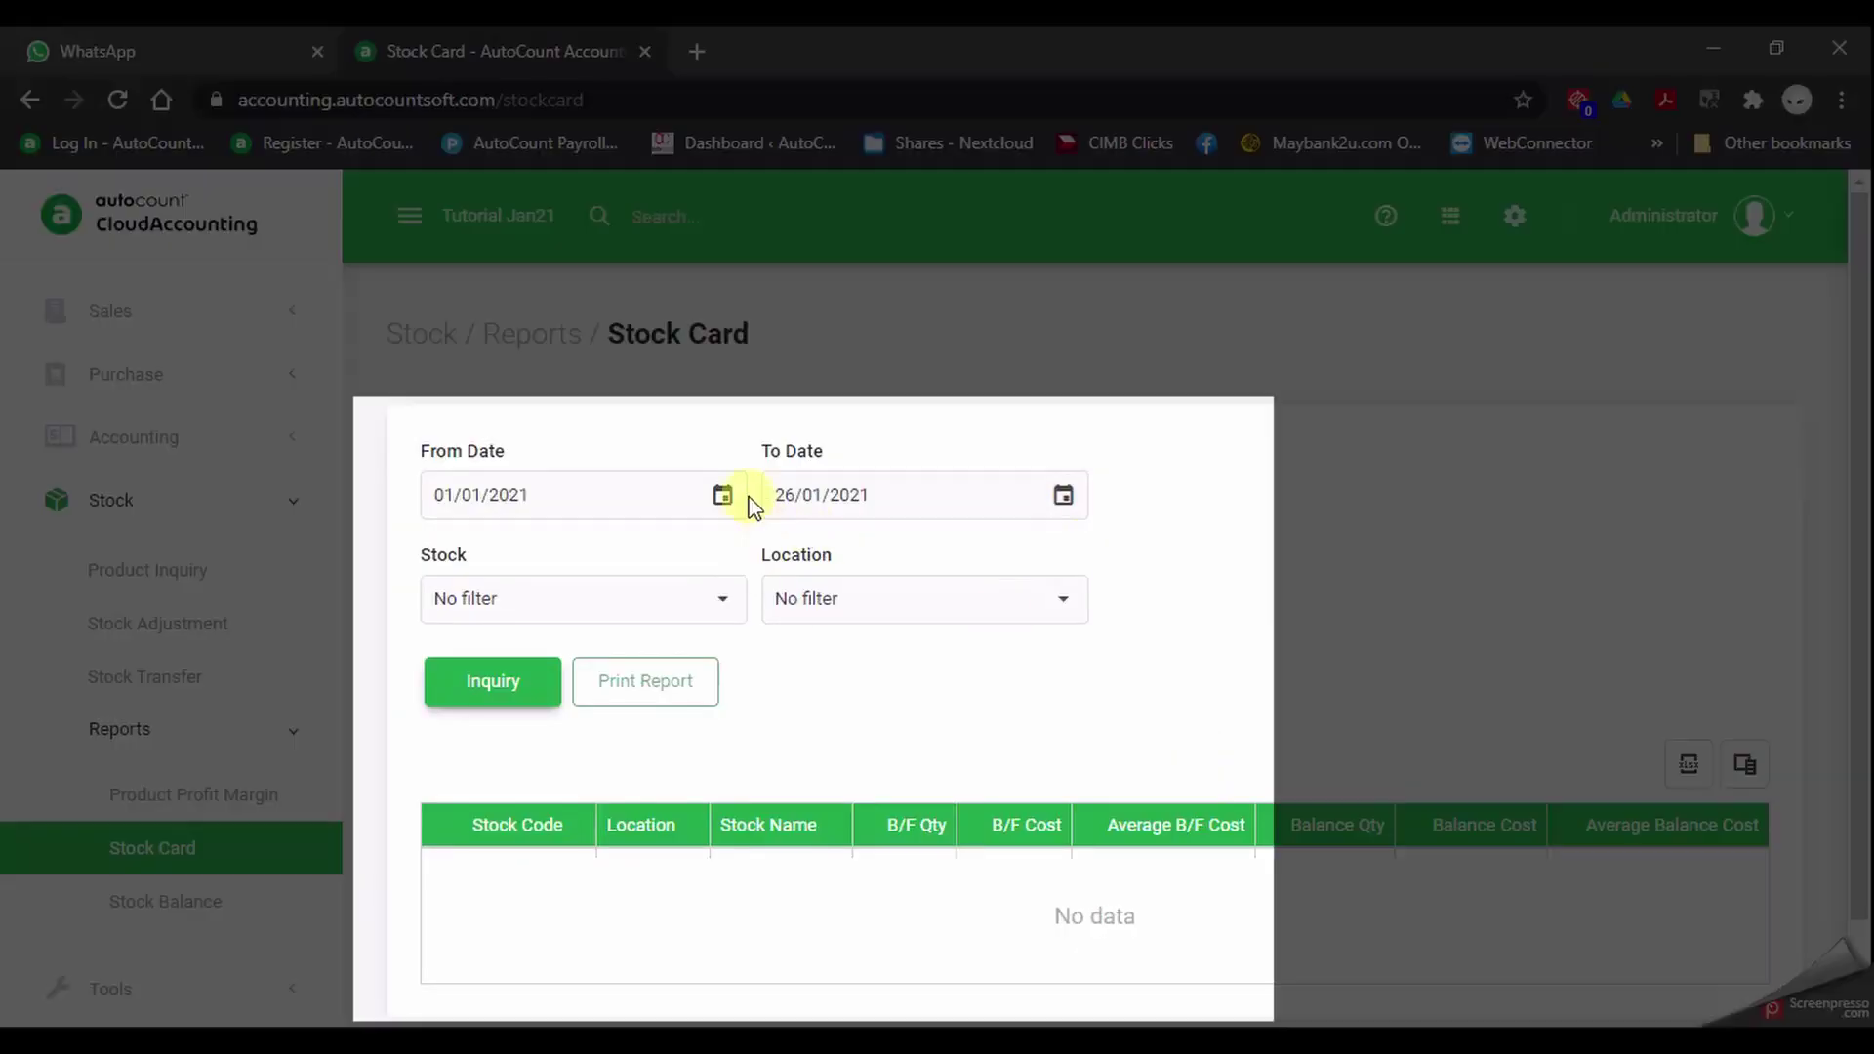
{"action": "left_click", "coordinate": [713, 502]}
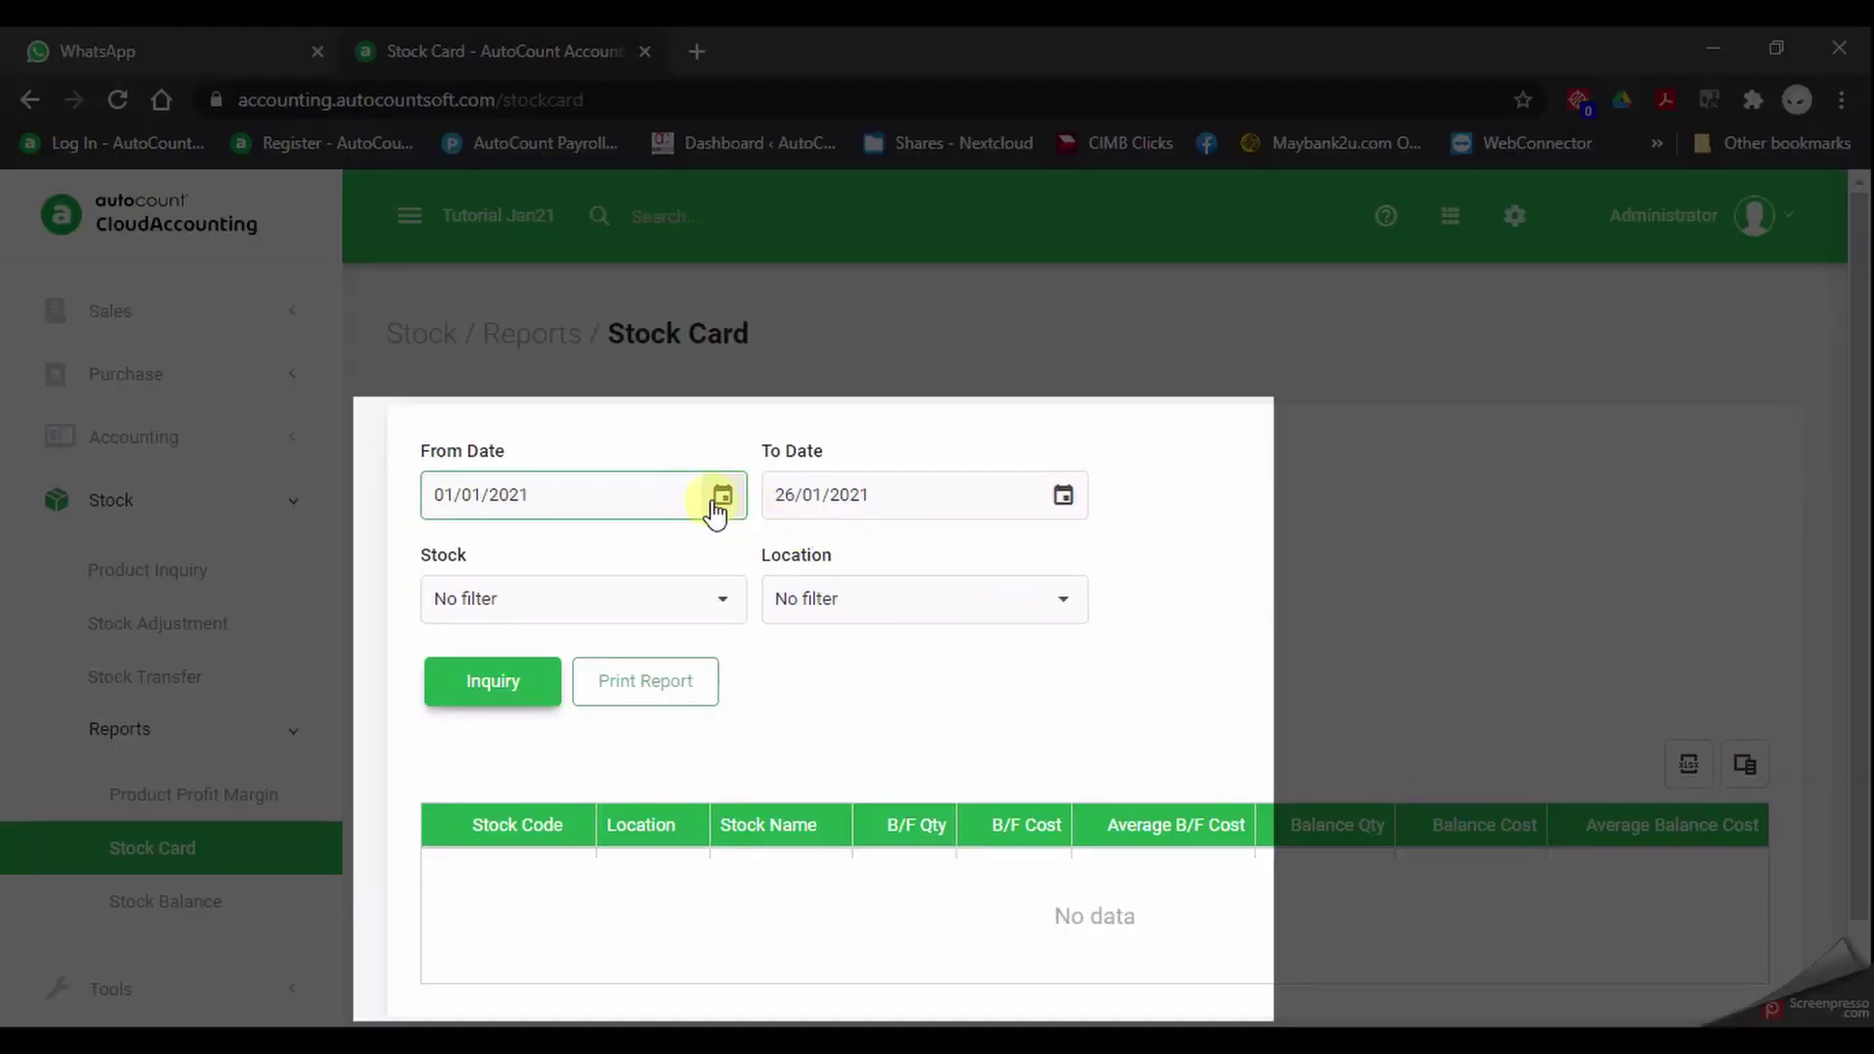
{"action": "left_click", "coordinate": [719, 500]}
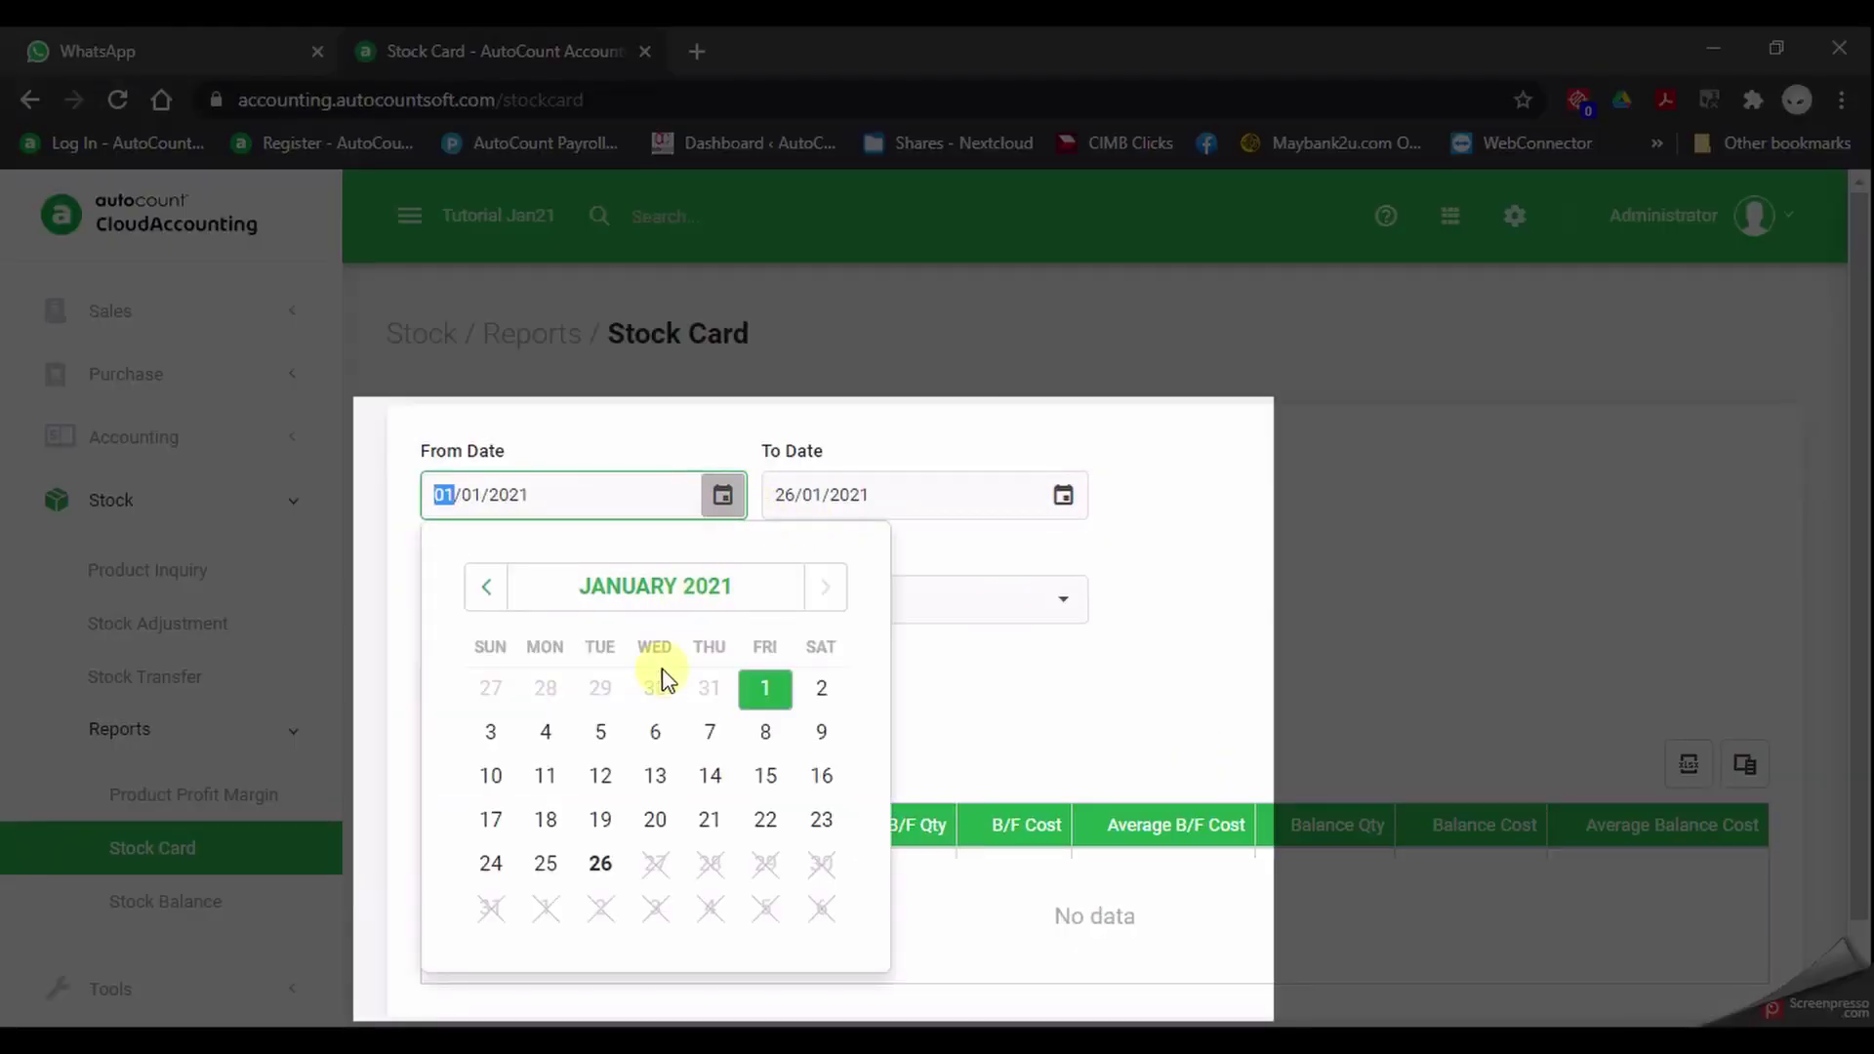
{"action": "left_click", "coordinate": [767, 689]}
{"action": "left_click", "coordinate": [1060, 493]}
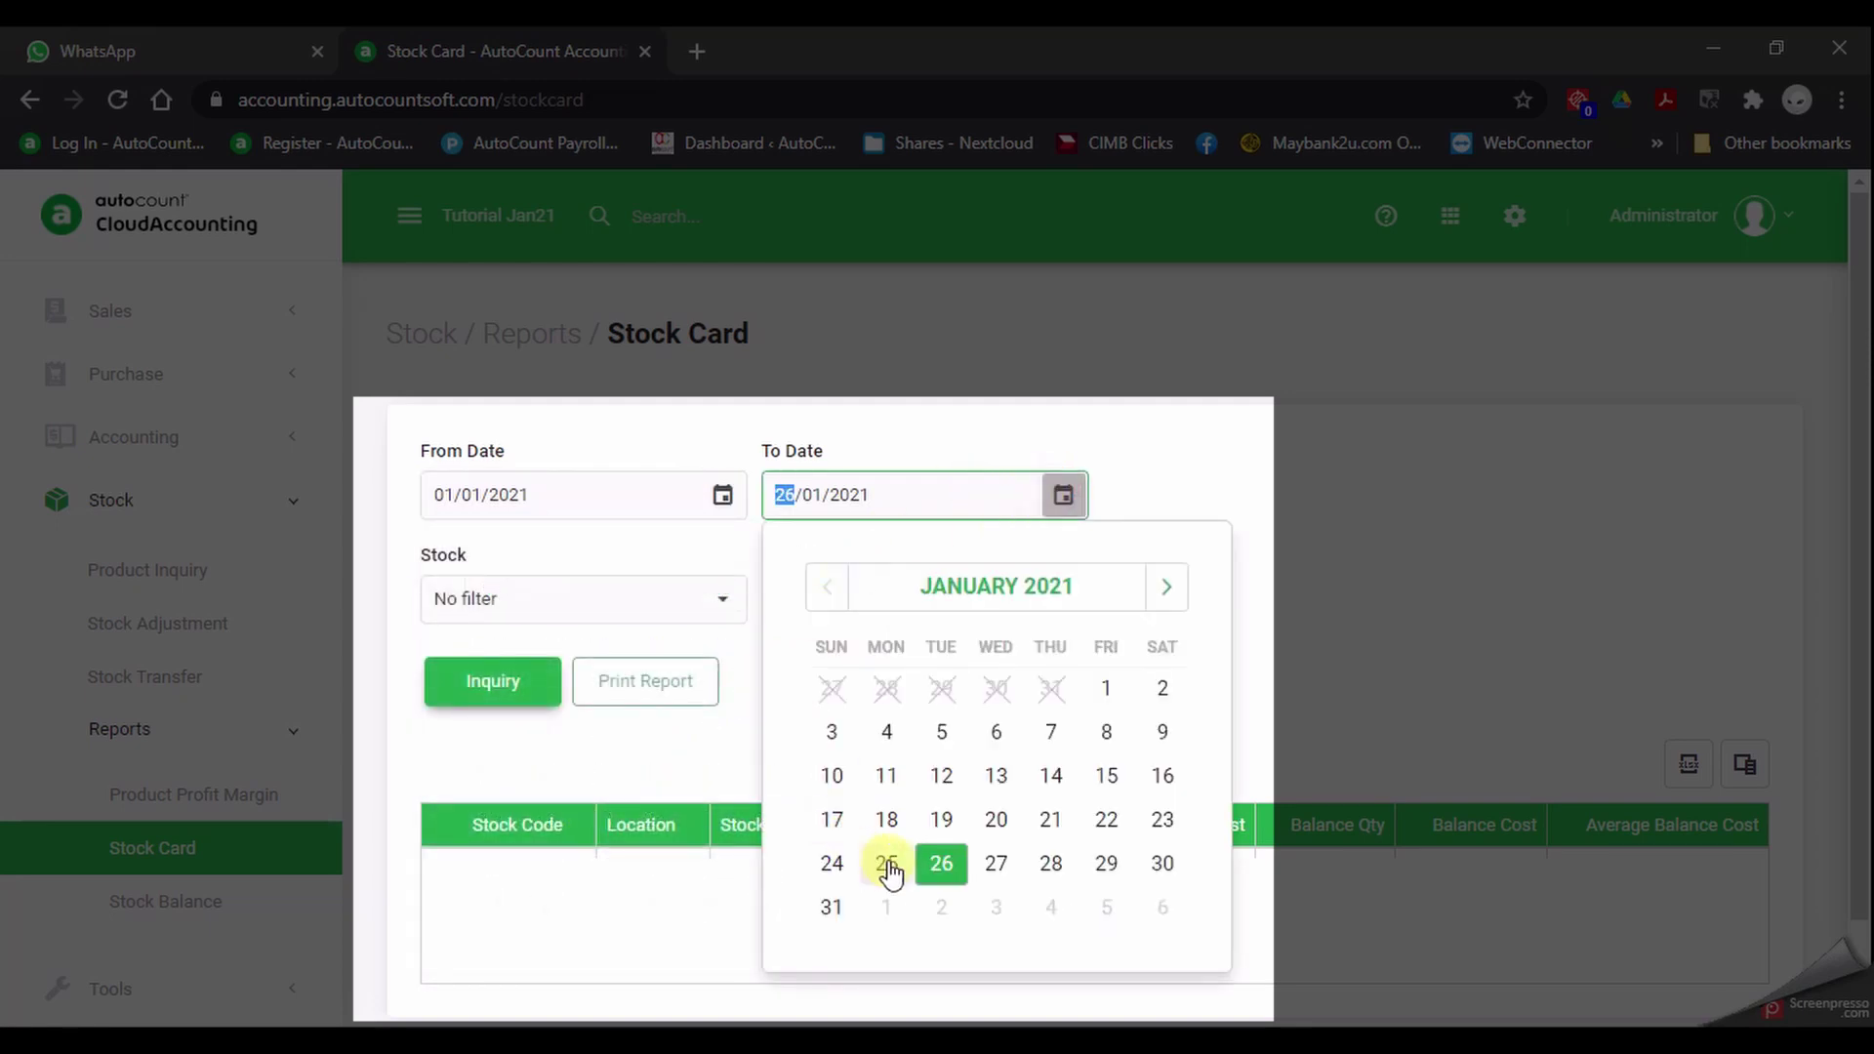
{"action": "left_click", "coordinate": [886, 865]}
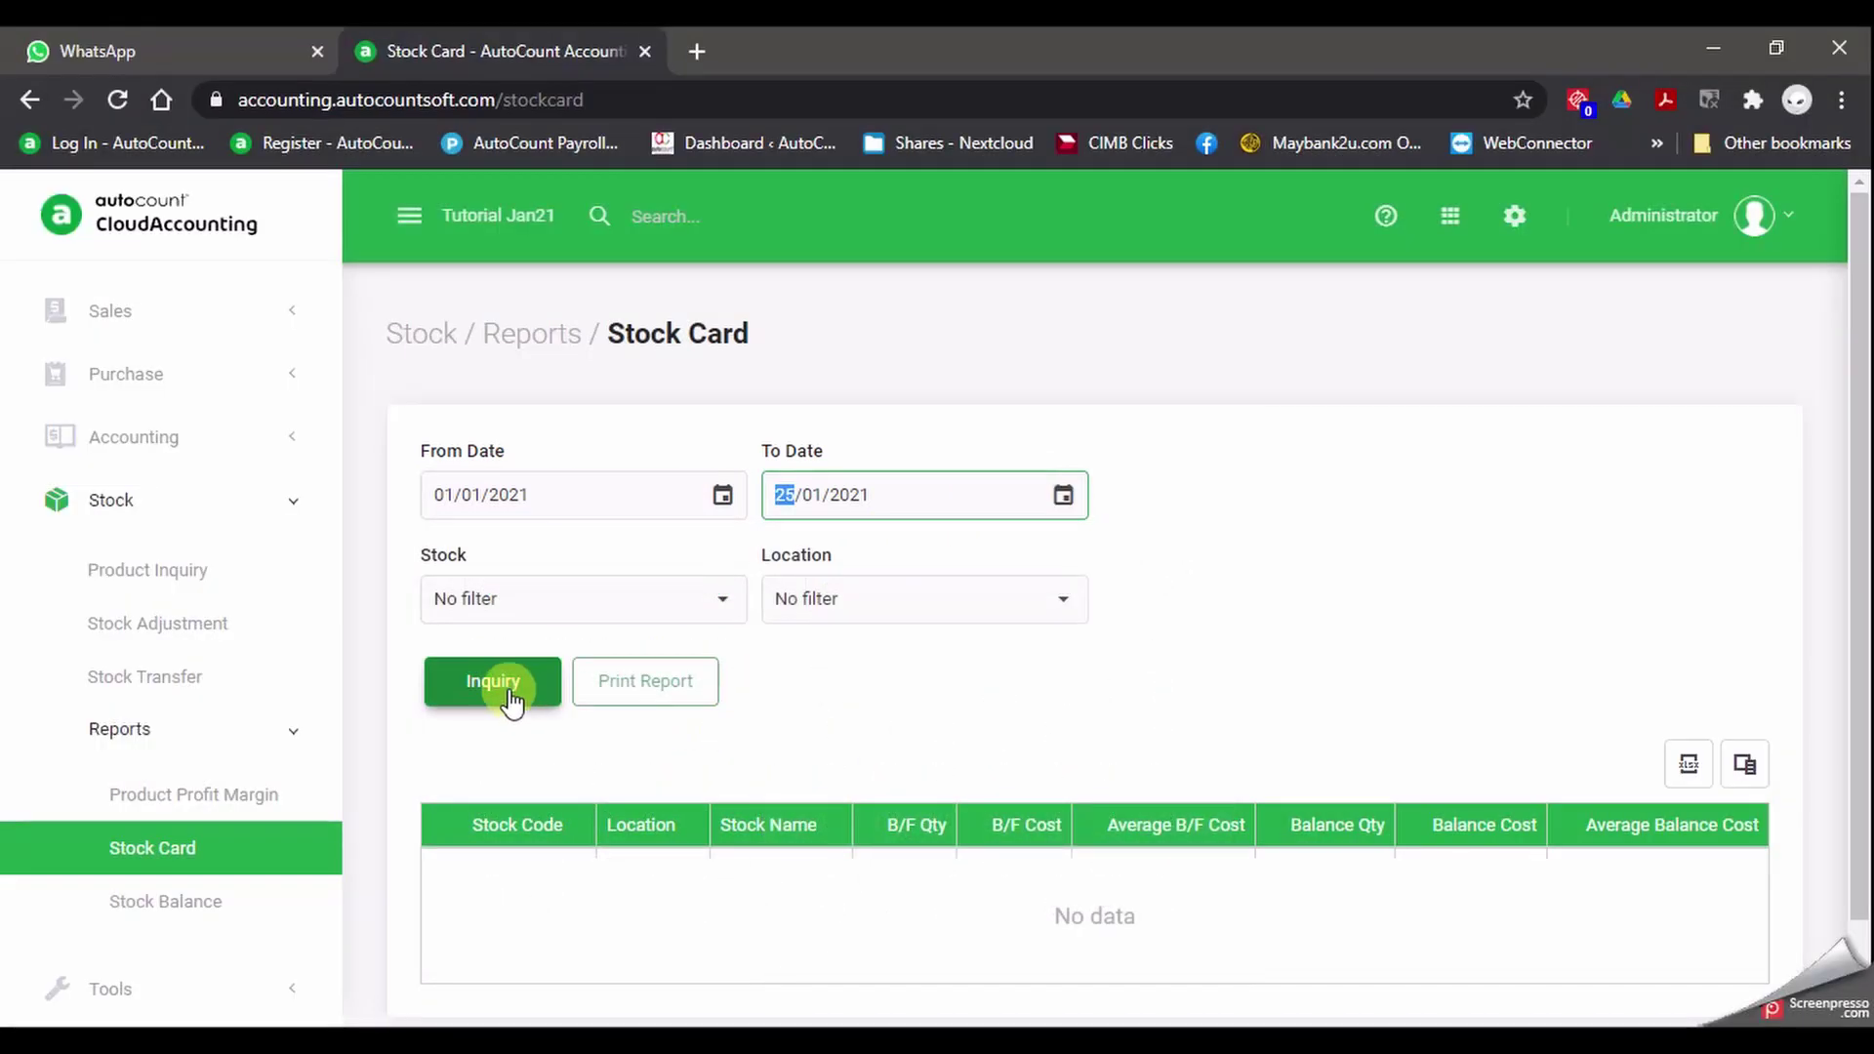
{"action": "left_click", "coordinate": [508, 694]}
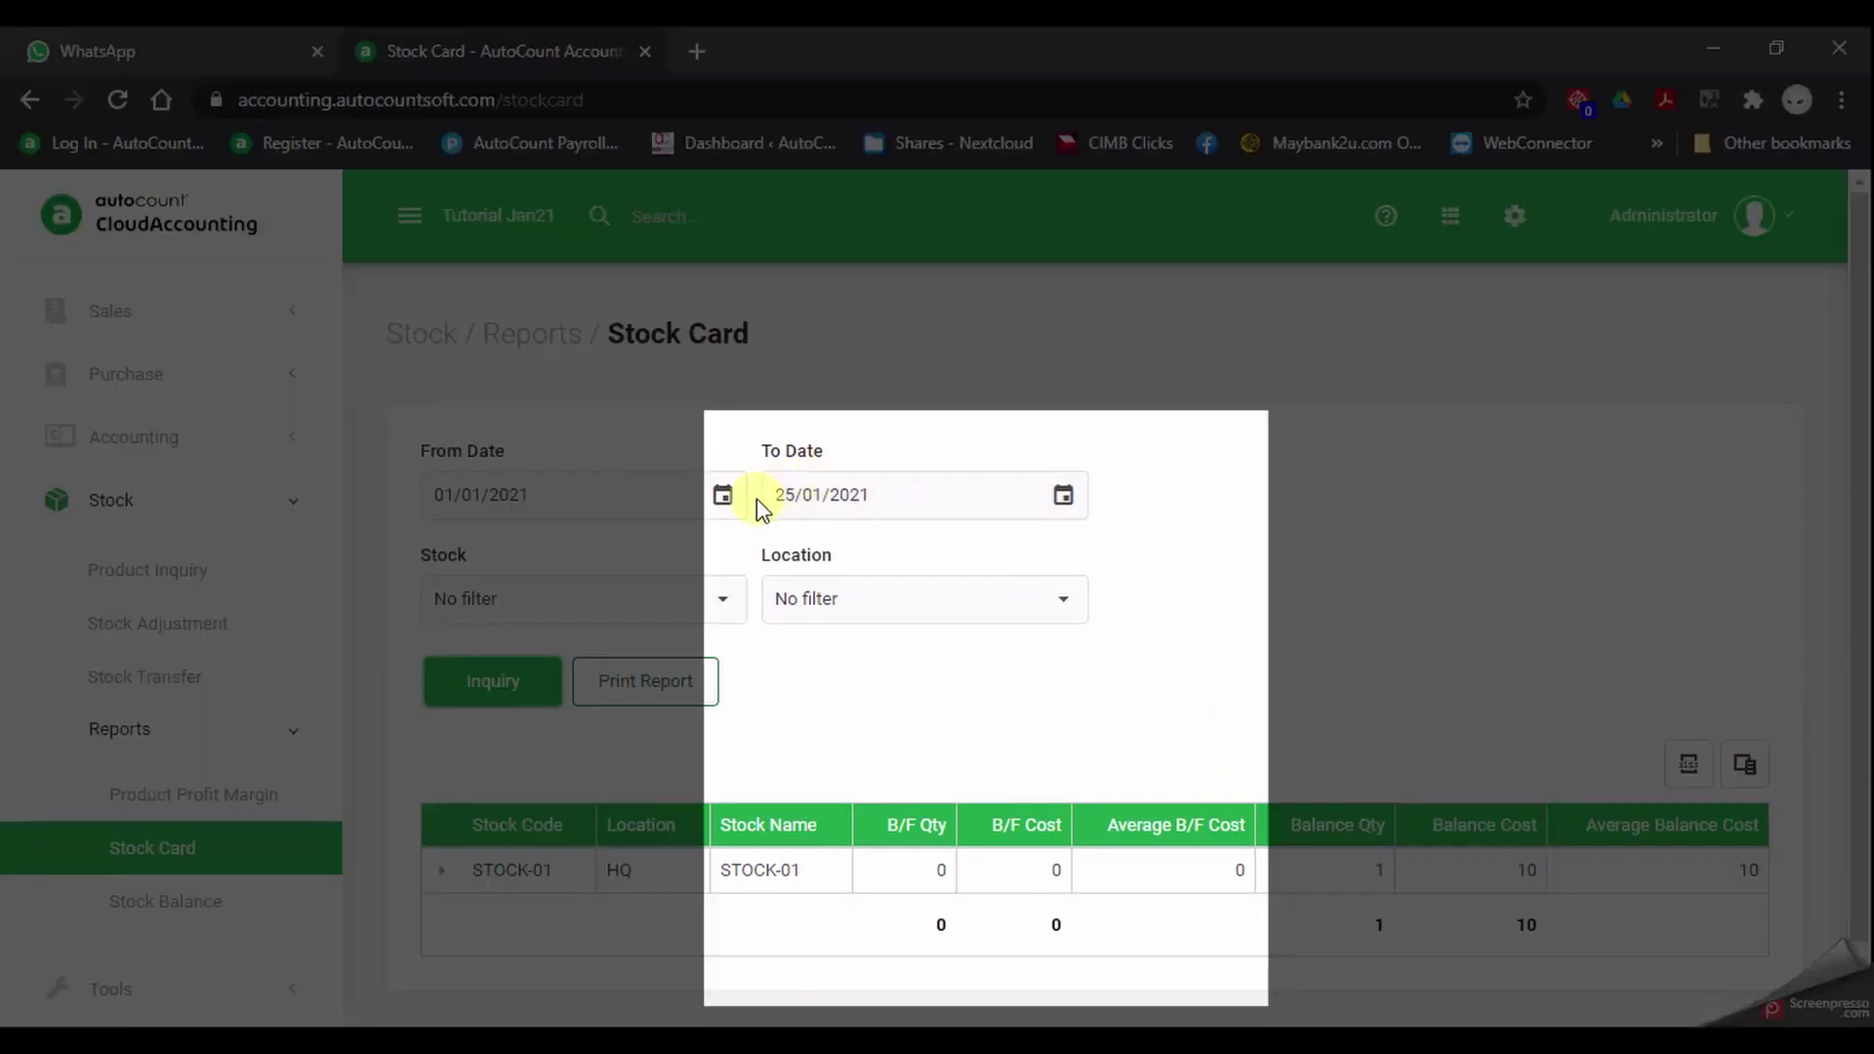
Change the Stock Card end date to 26/01/2021 and run the inquiry again.
{"action": "left_click", "coordinate": [784, 496]}
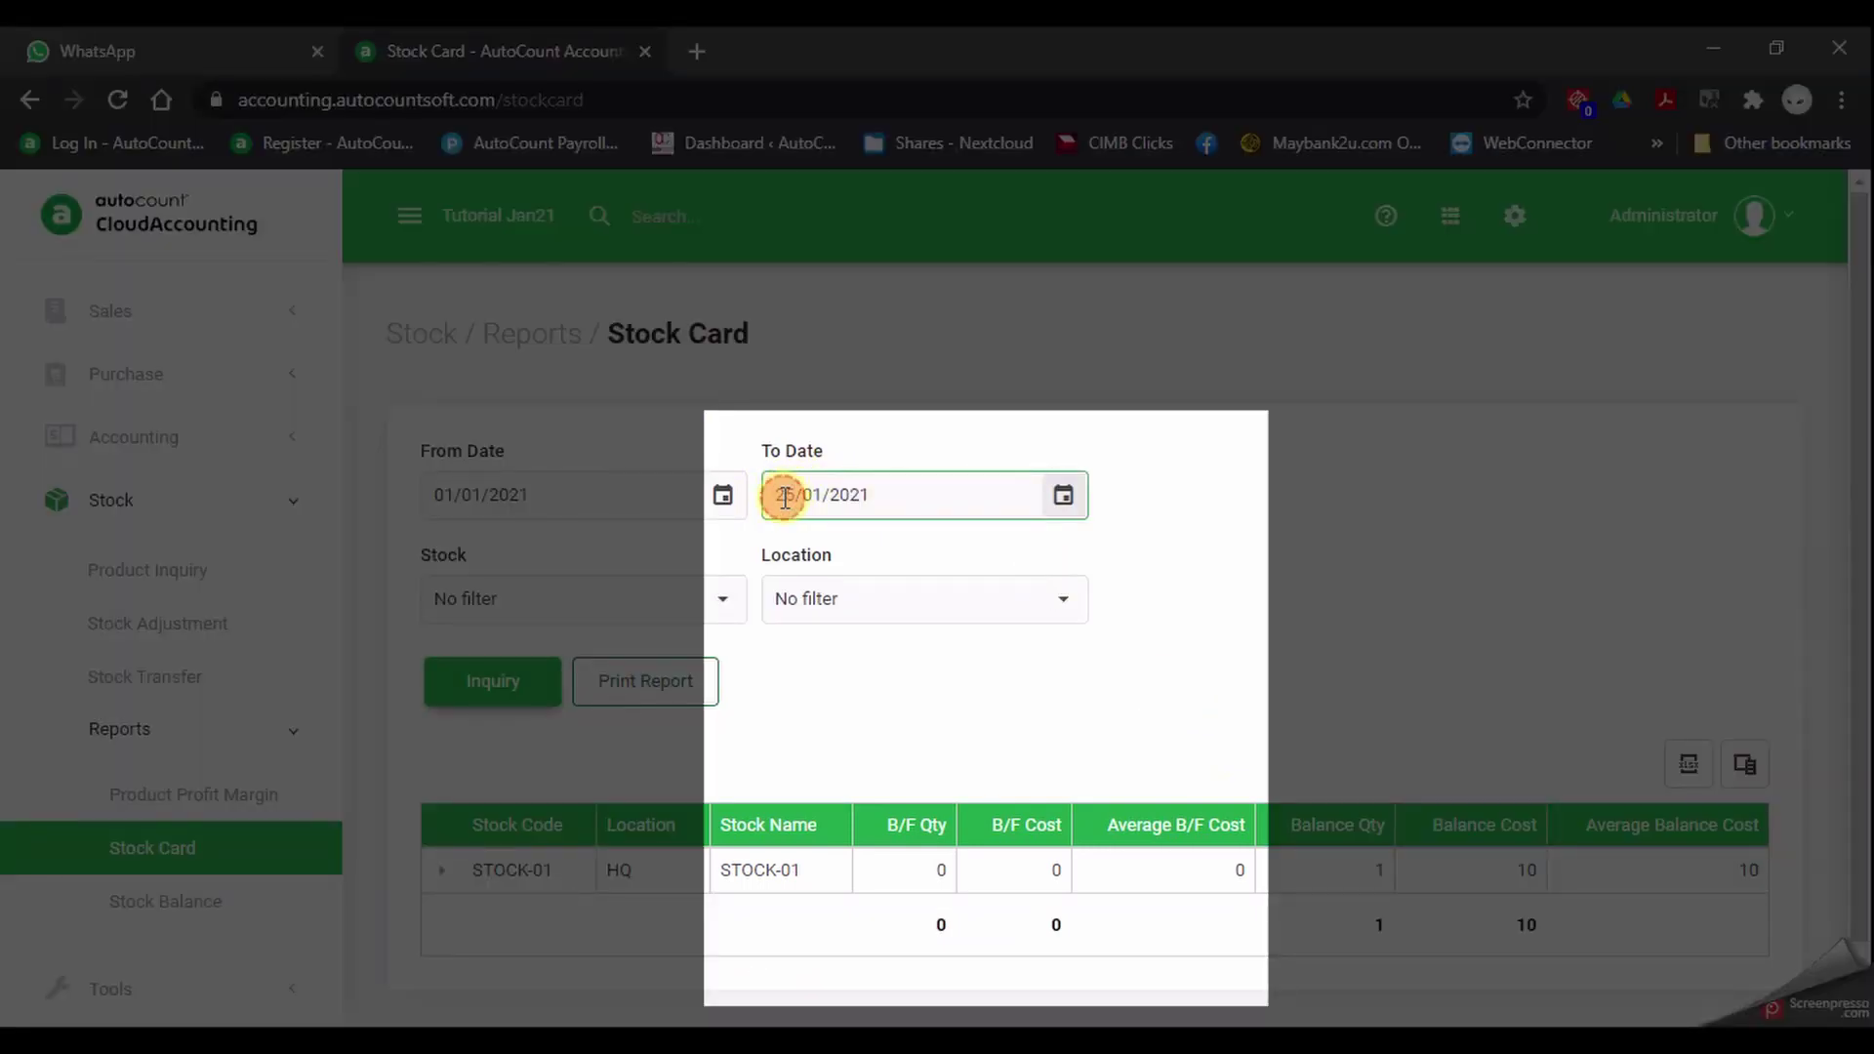
{"action": "left_click", "coordinate": [1063, 495]}
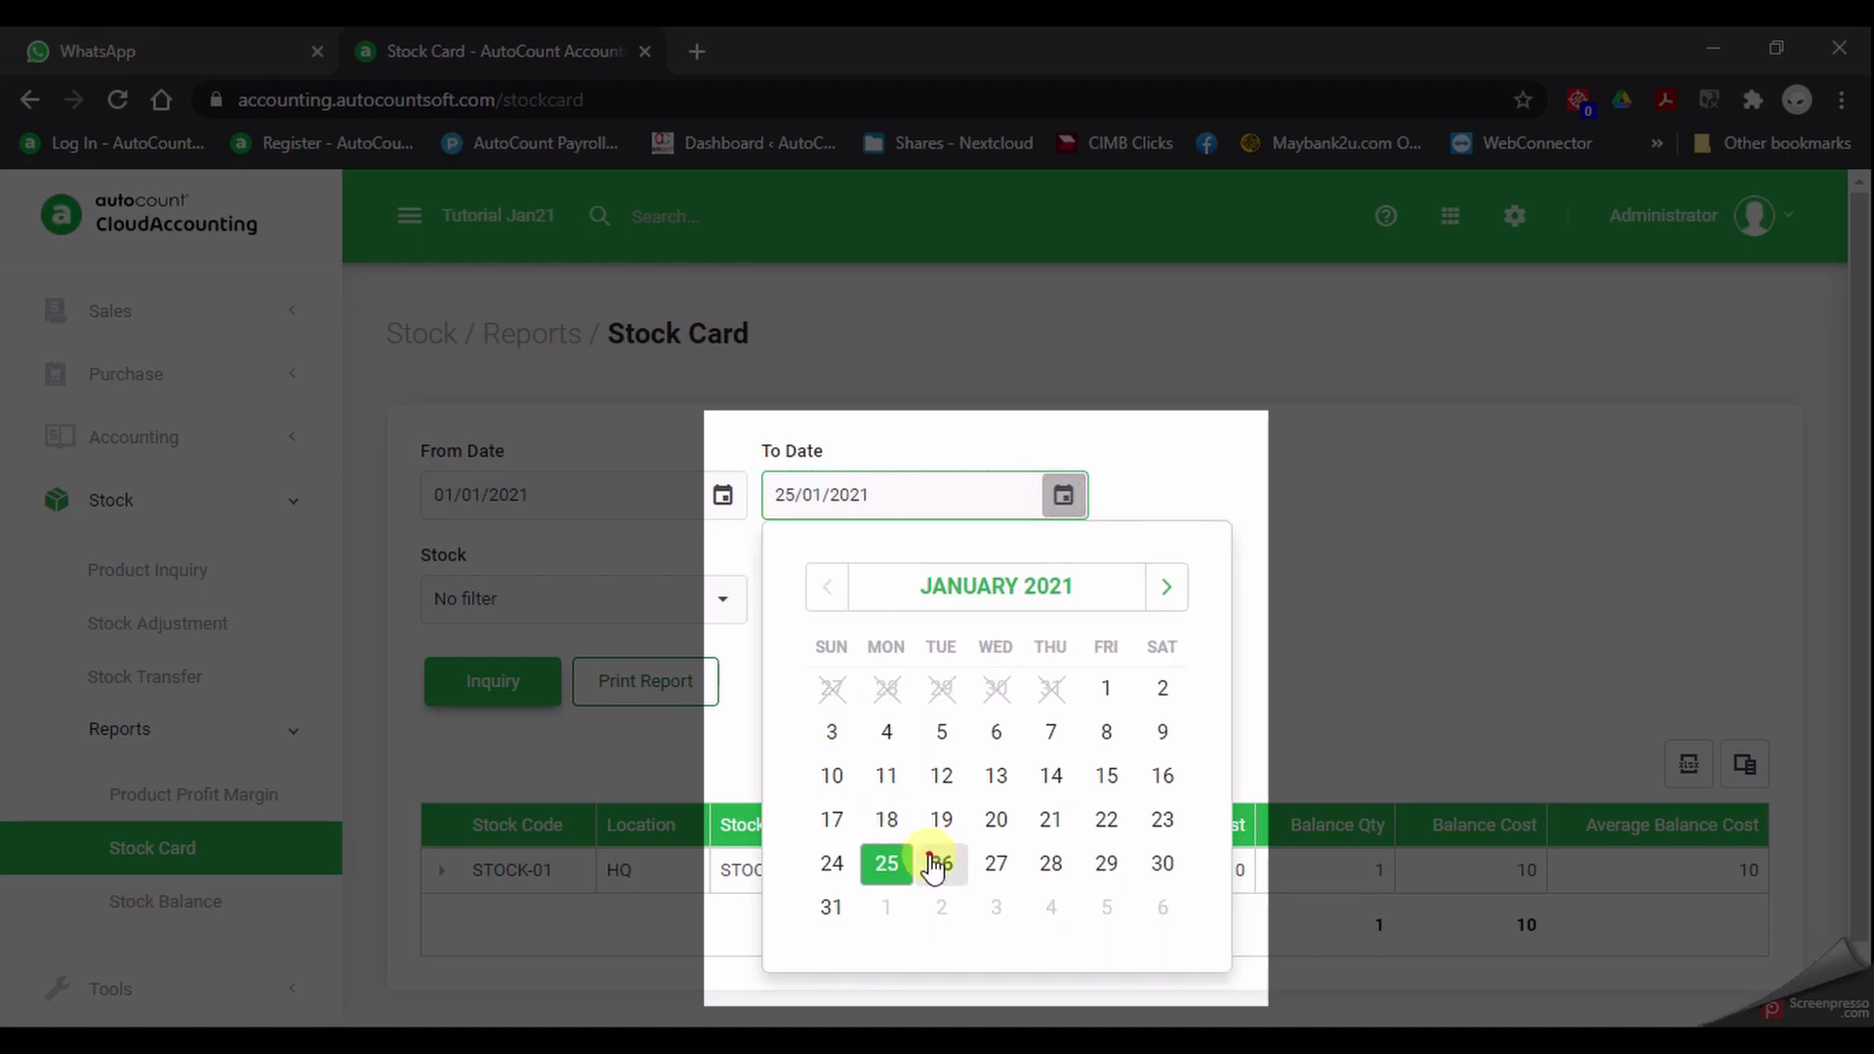
{"action": "left_click", "coordinate": [934, 863]}
{"action": "left_click", "coordinate": [464, 682]}
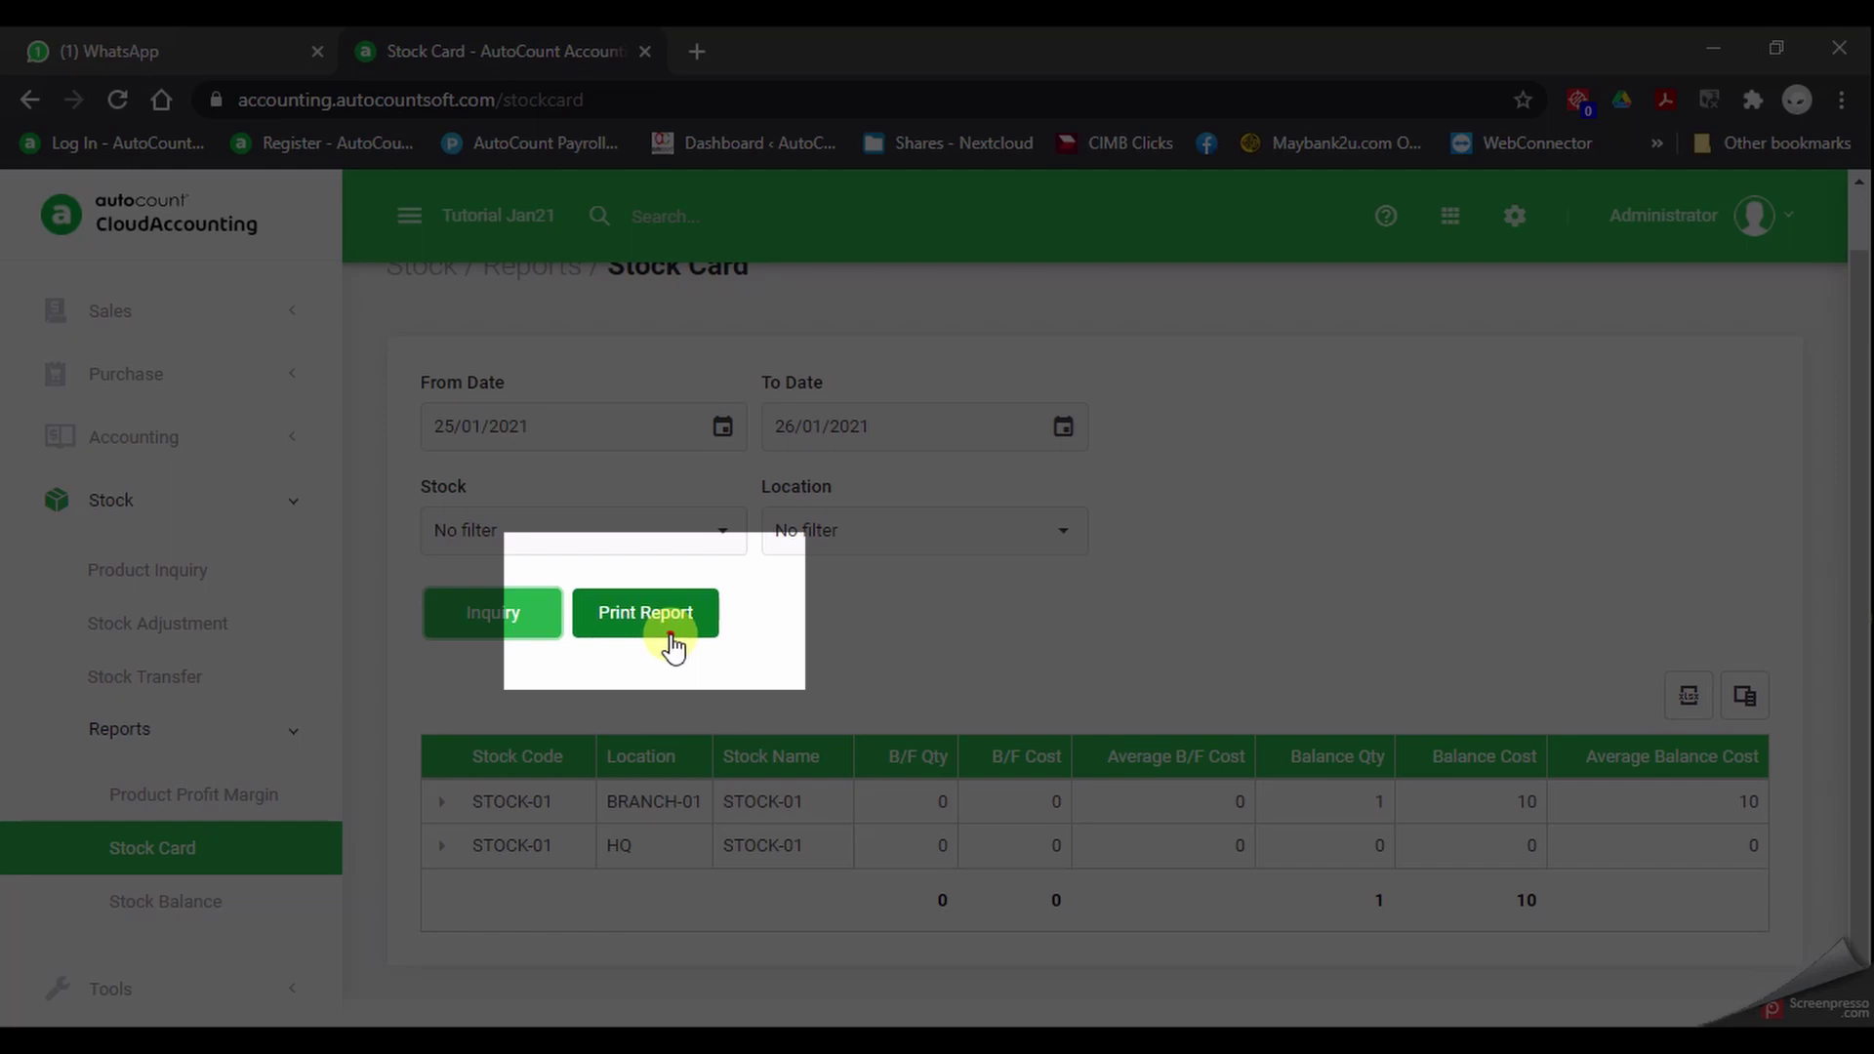
Generate the printable Stock Card report, examine the stock movements per location, and close the report.
{"action": "left_click", "coordinate": [646, 613]}
{"action": "left_click", "coordinate": [1405, 810]}
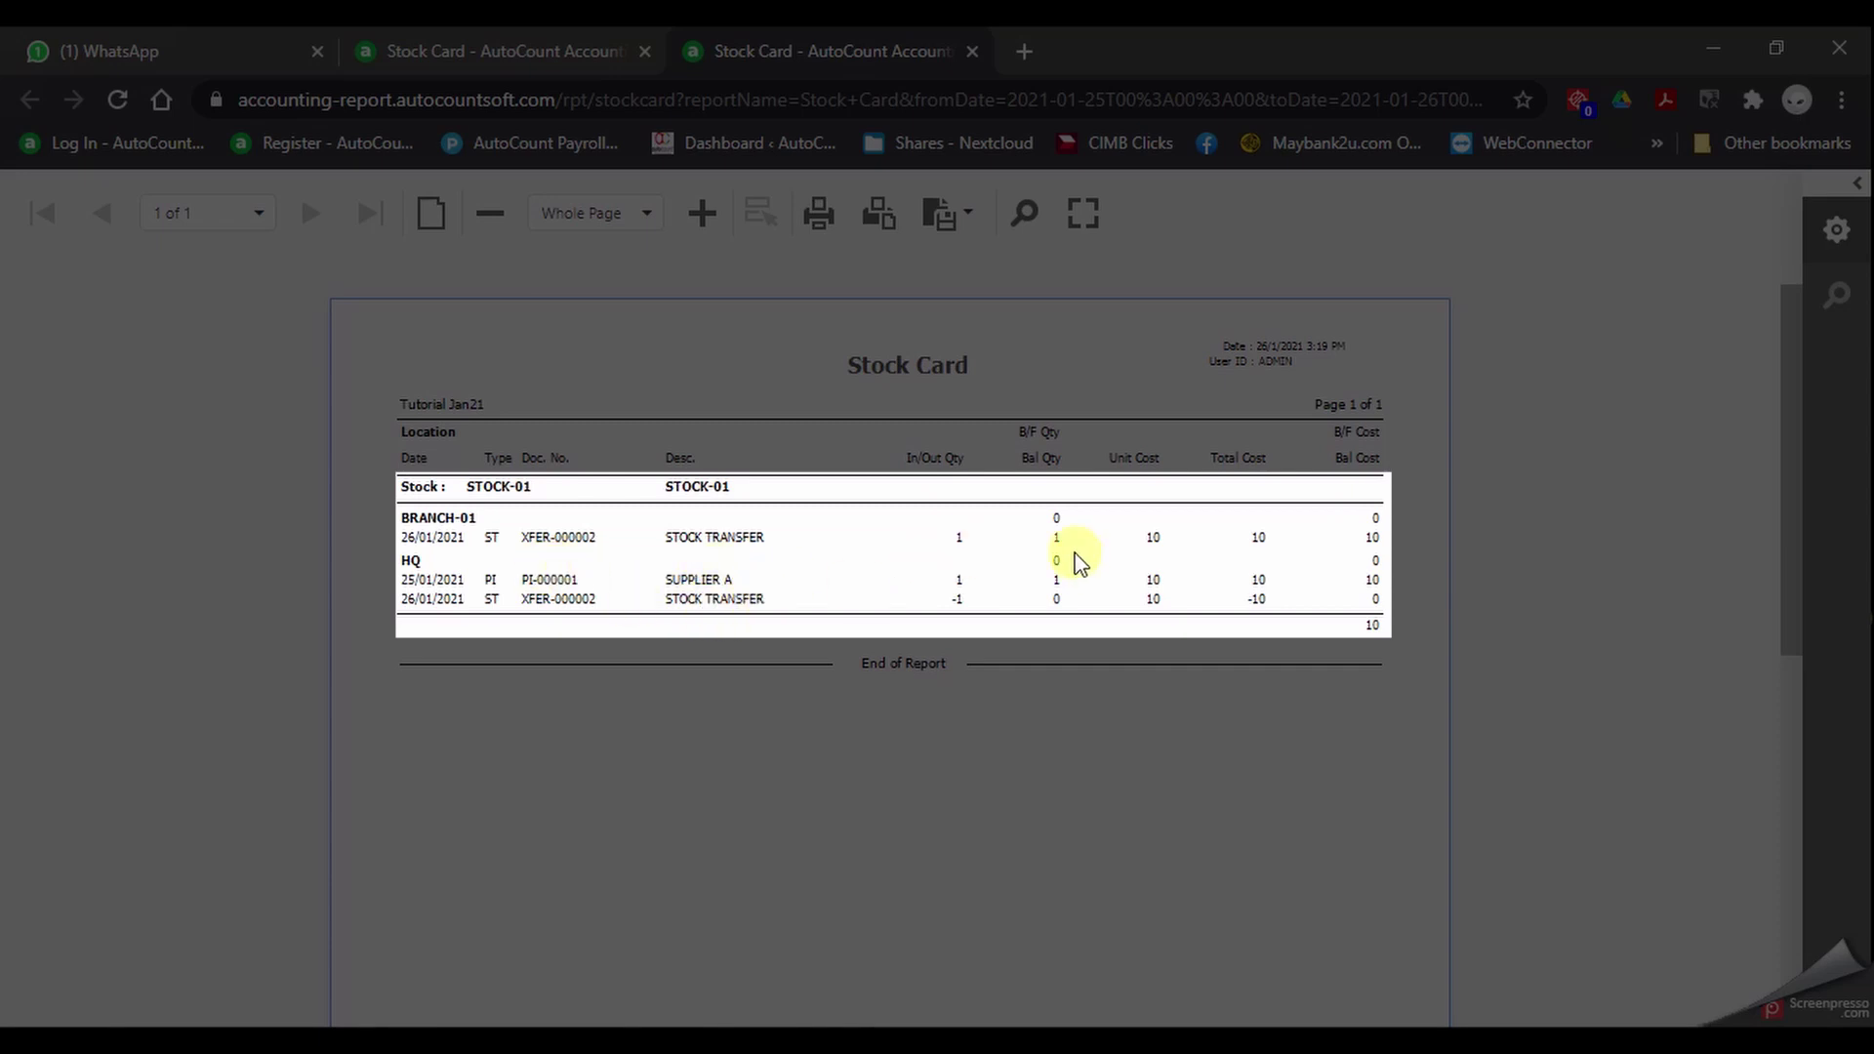
{"action": "key", "text": "ctrl+w"}
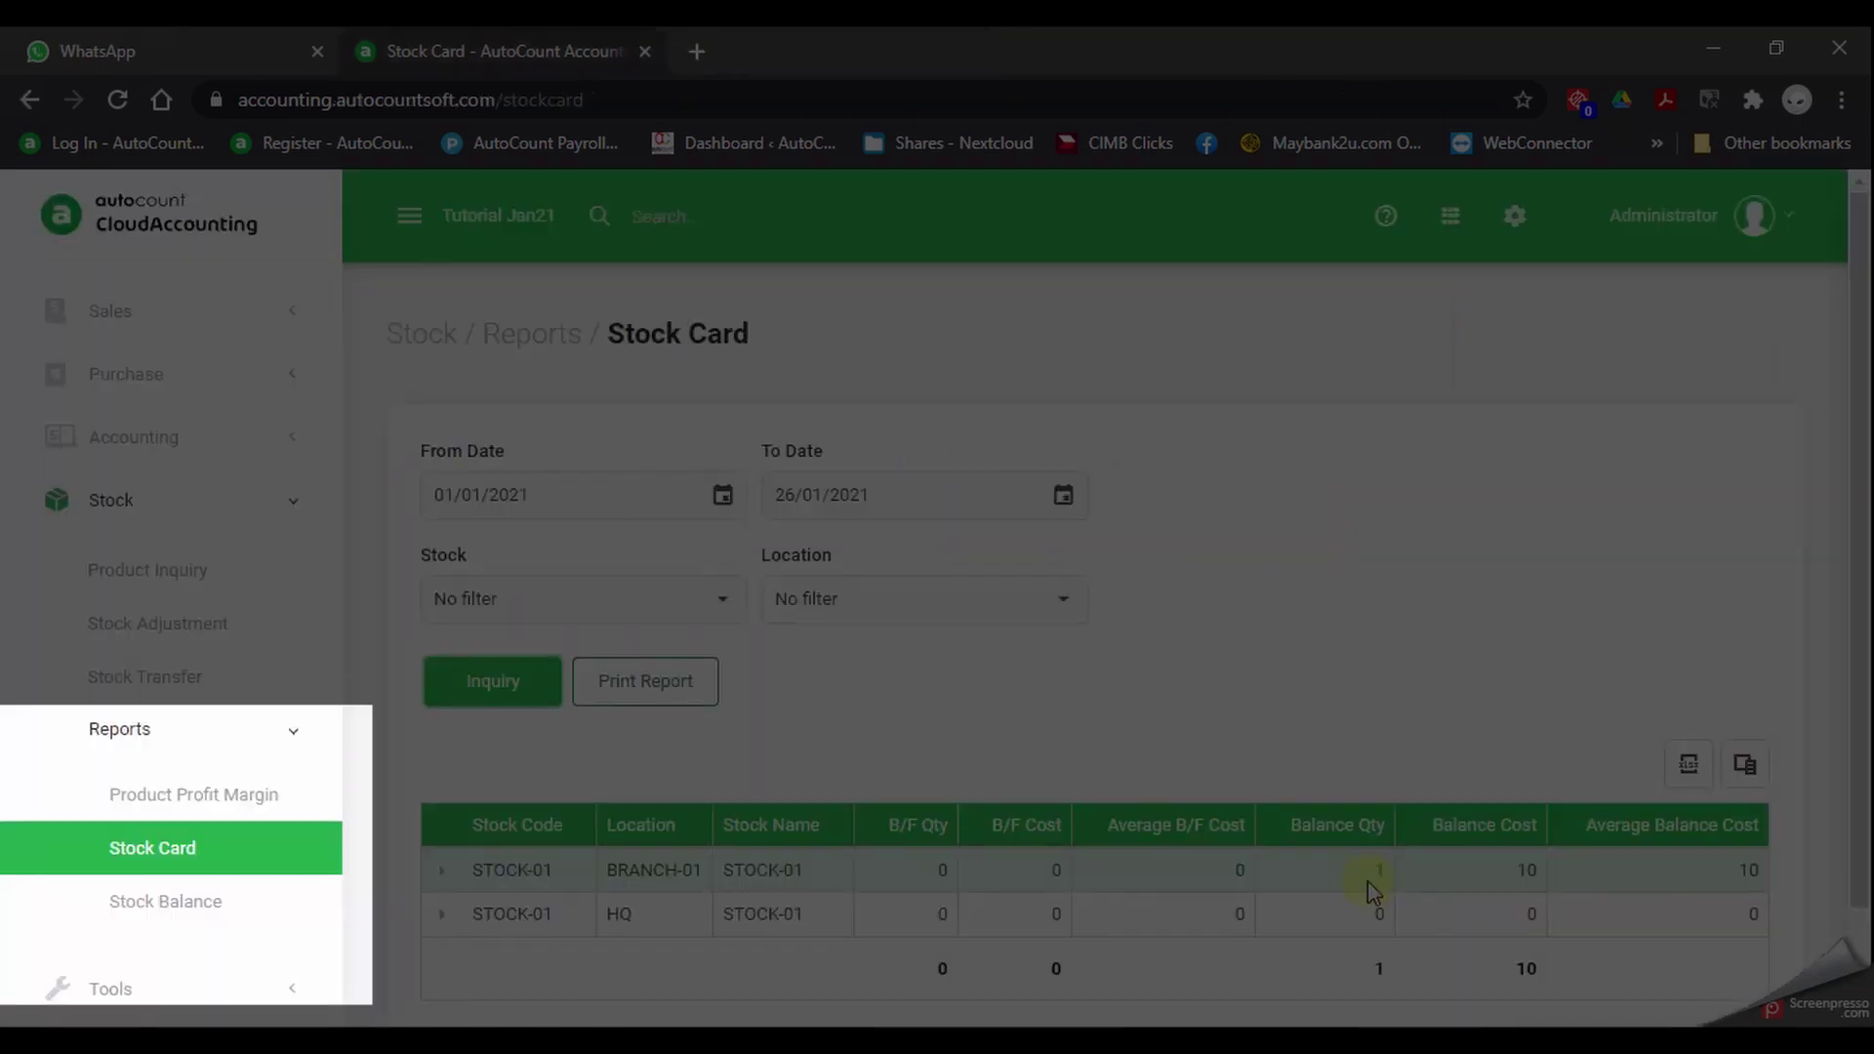
Run the Stock Balance report inquiry and examine the quantity and cost of STOCK-01 at each location.
{"action": "left_click", "coordinate": [164, 903]}
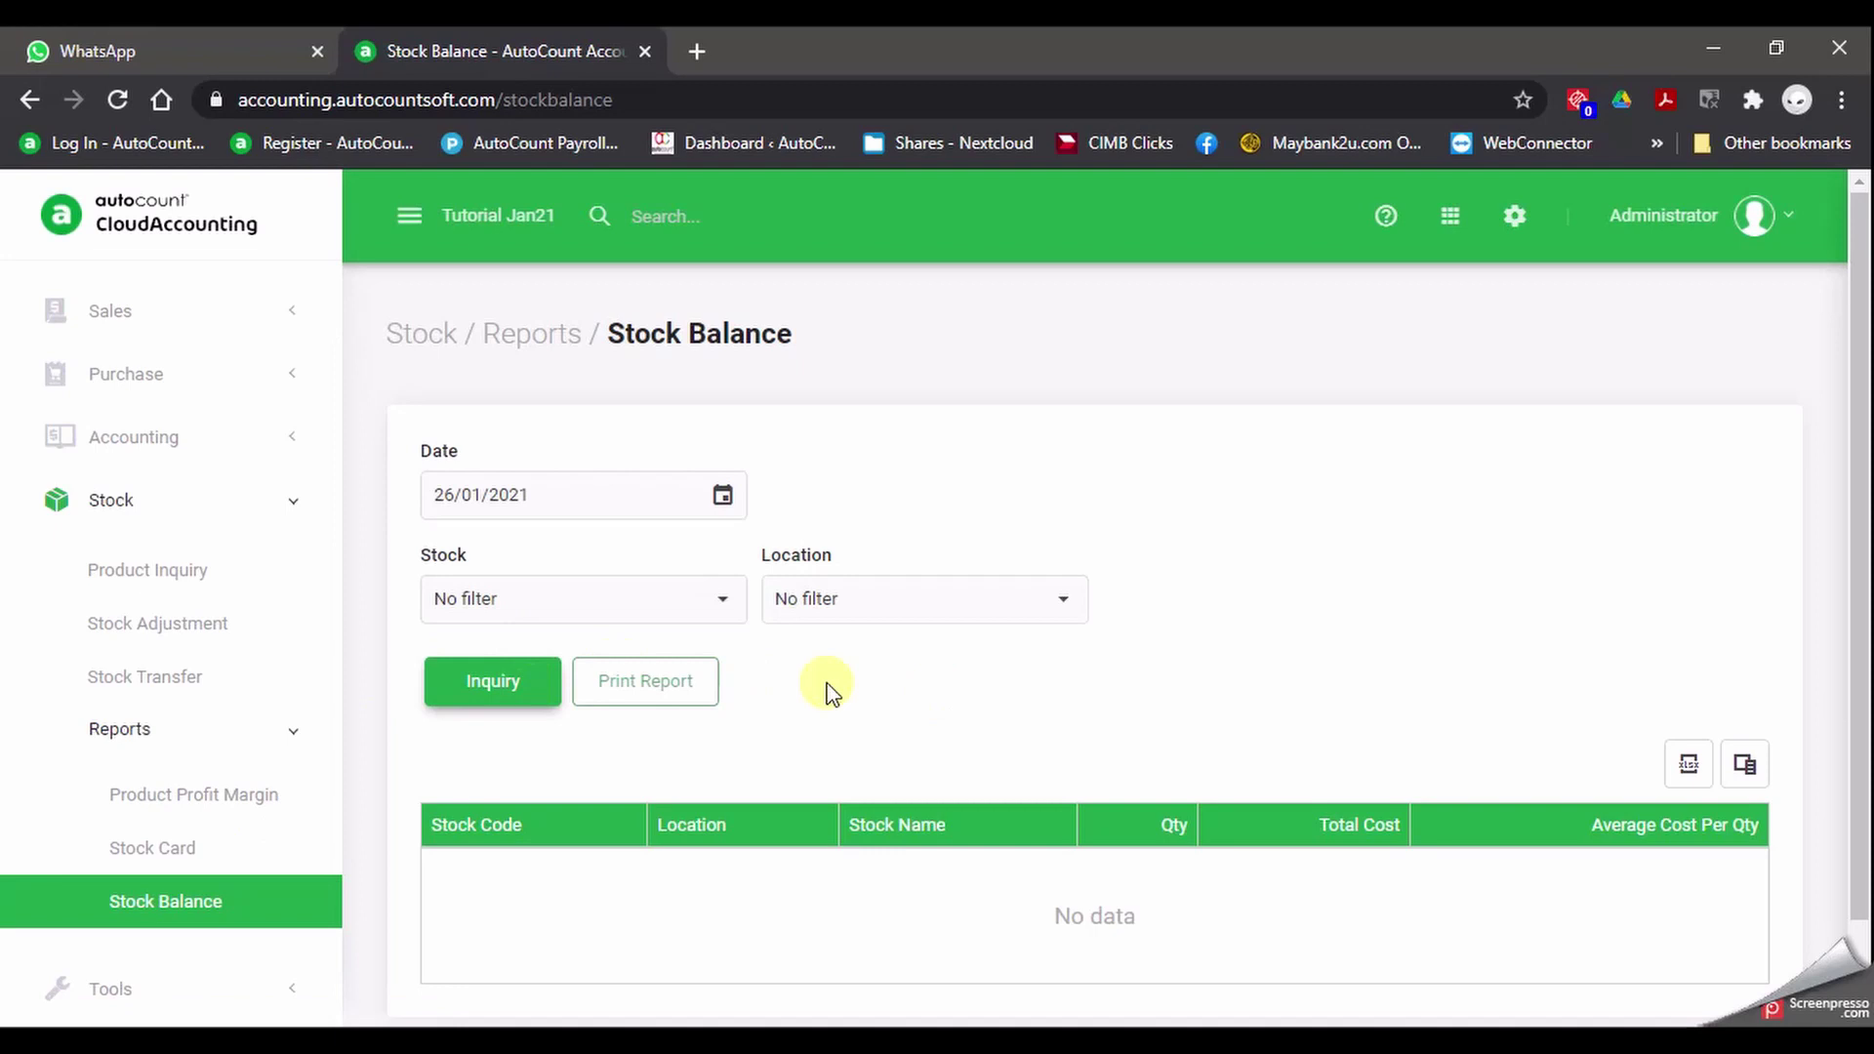
{"action": "left_click", "coordinate": [493, 688]}
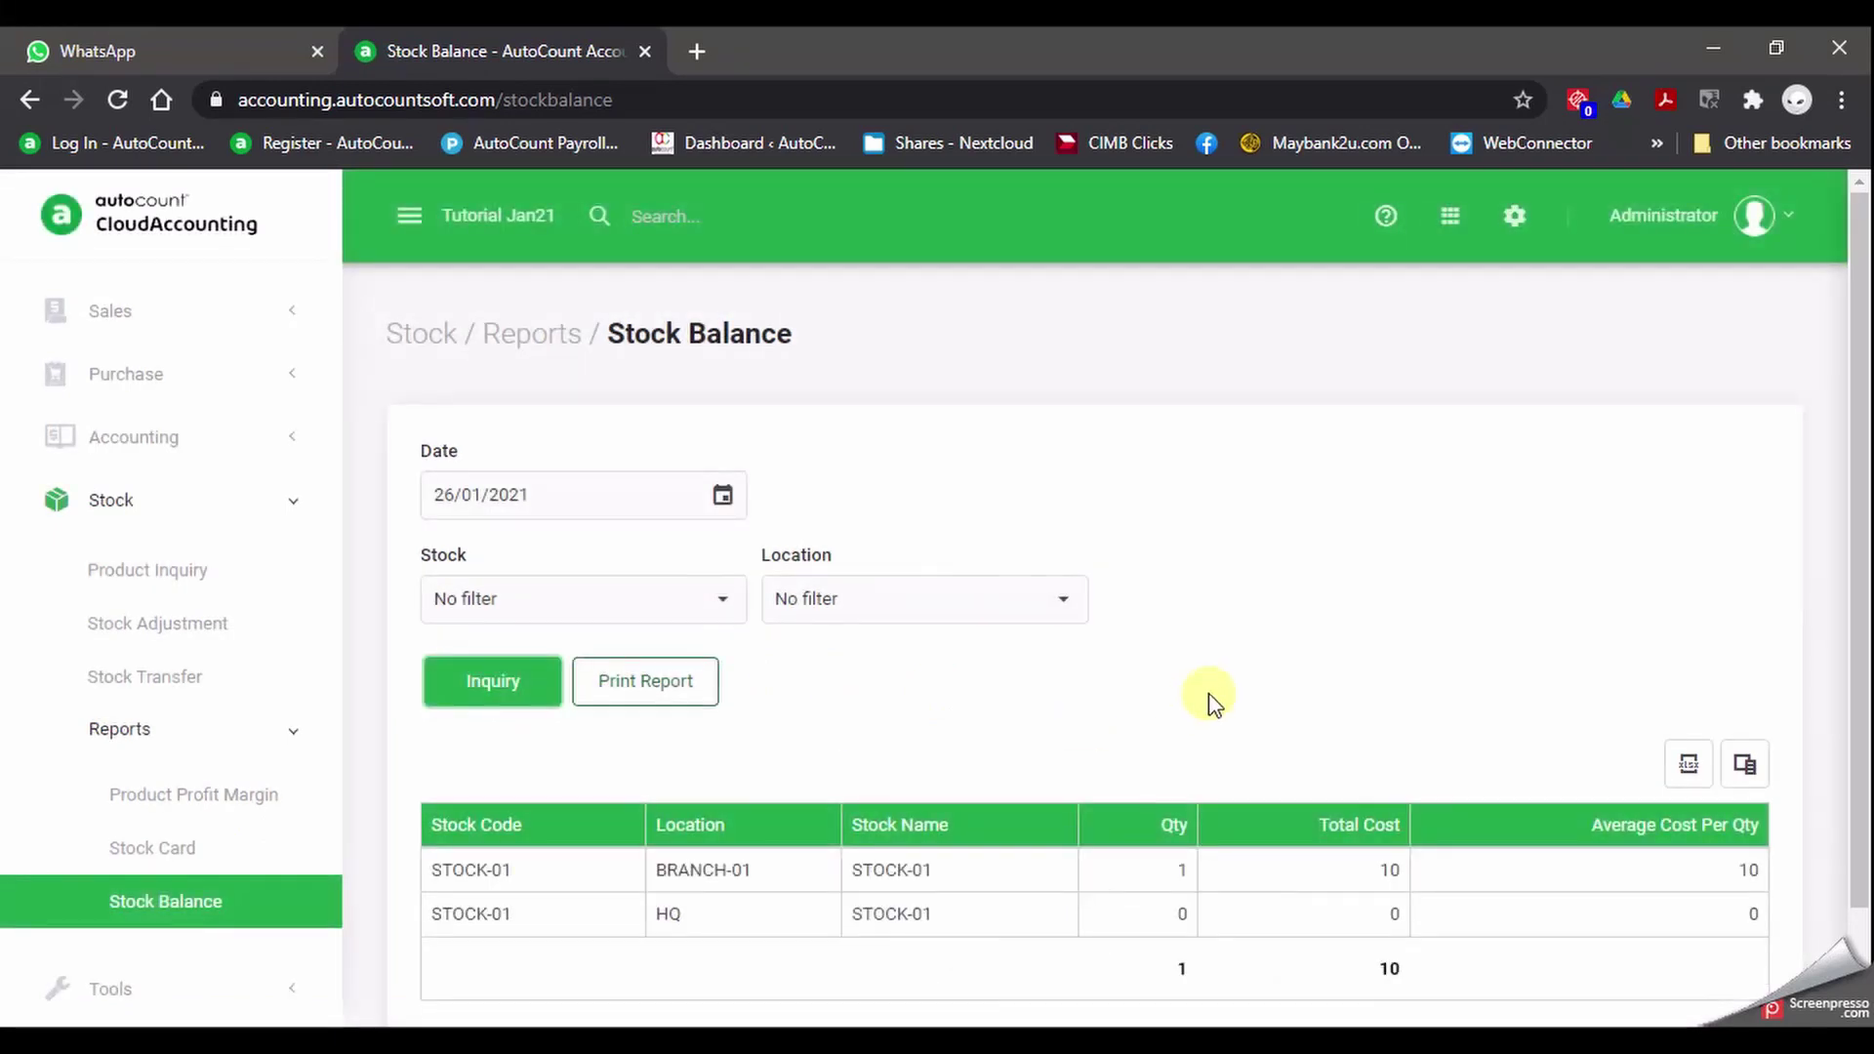
{"action": "scroll", "coordinate": [1208, 698], "scroll_direction": "down", "scroll_amount": 2}
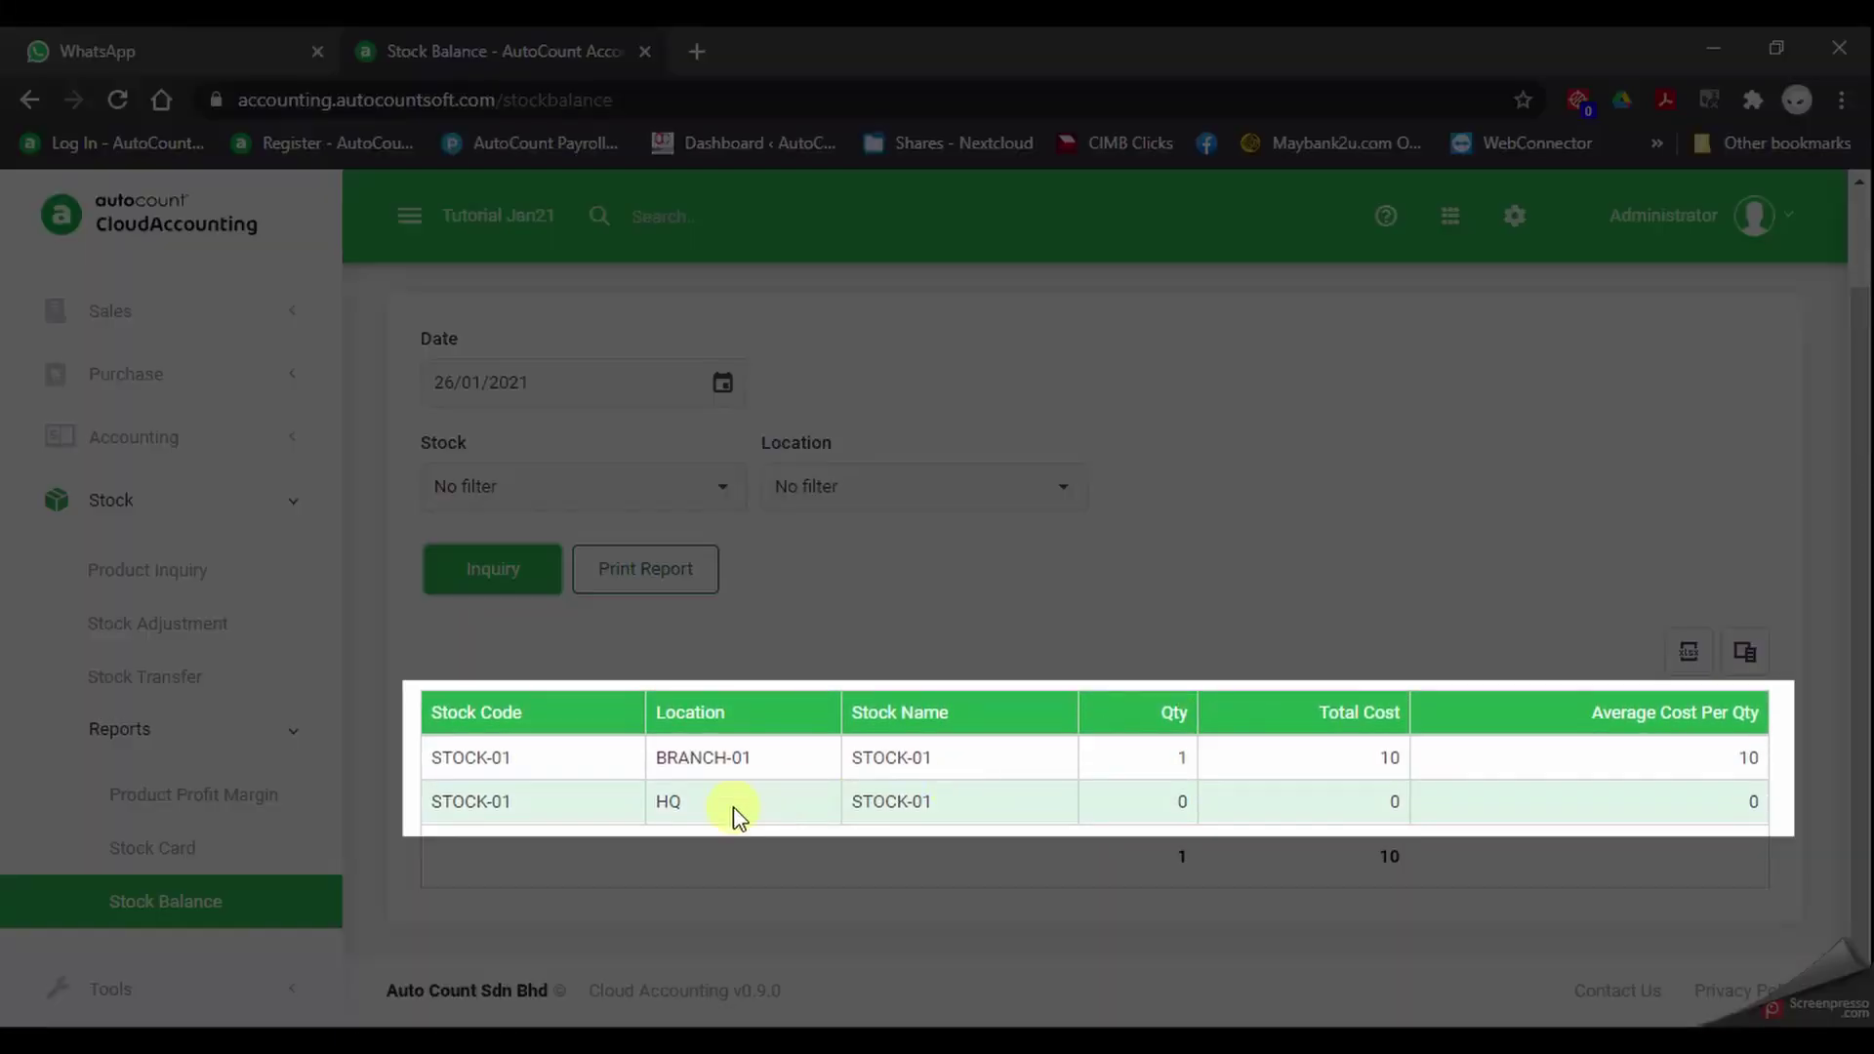